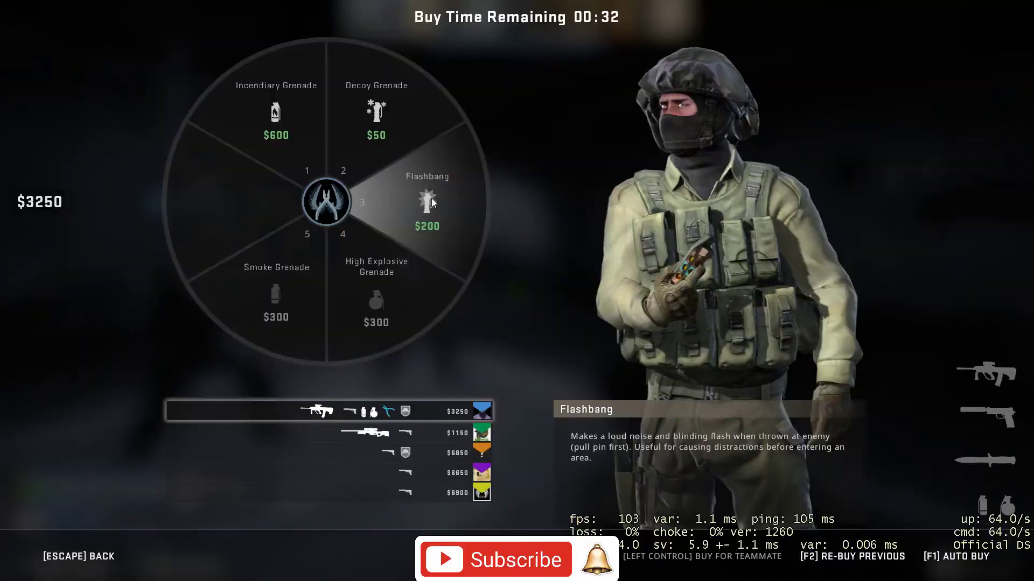
Buy a flashbang grenade and close the buy menu.
click(431, 198)
key(Escape)
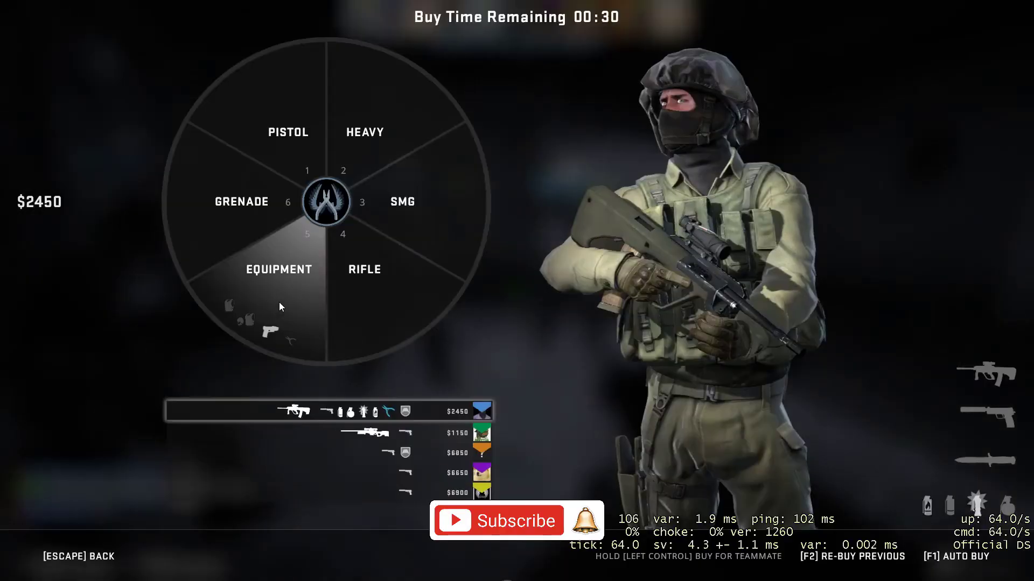
click(279, 302)
key(Escape)
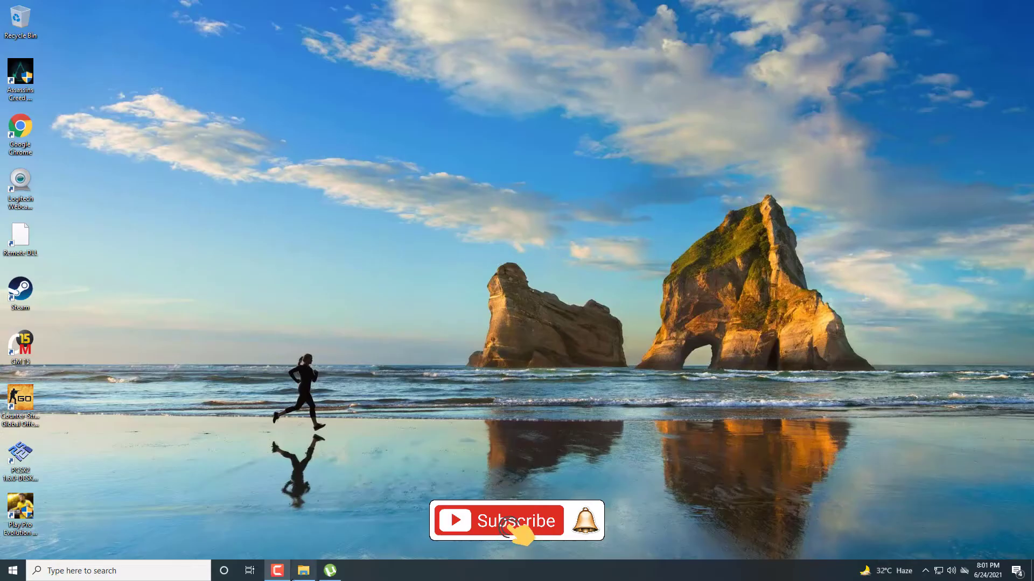
Switch to the Pro Evolution Soccer 2016 folder in File Explorer, launch Settings, and show the controller configuration.
click(303, 571)
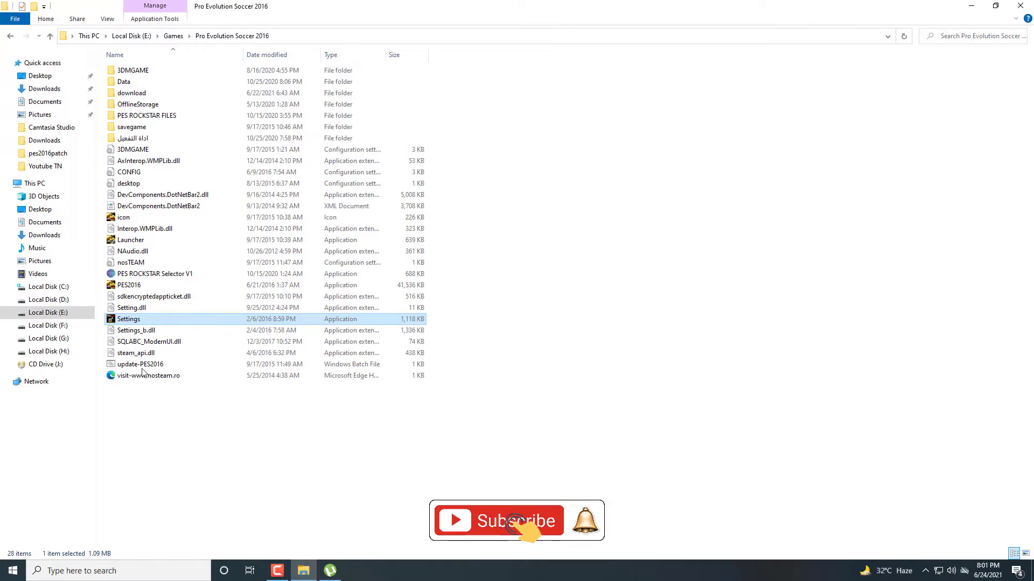
double_click(123, 319)
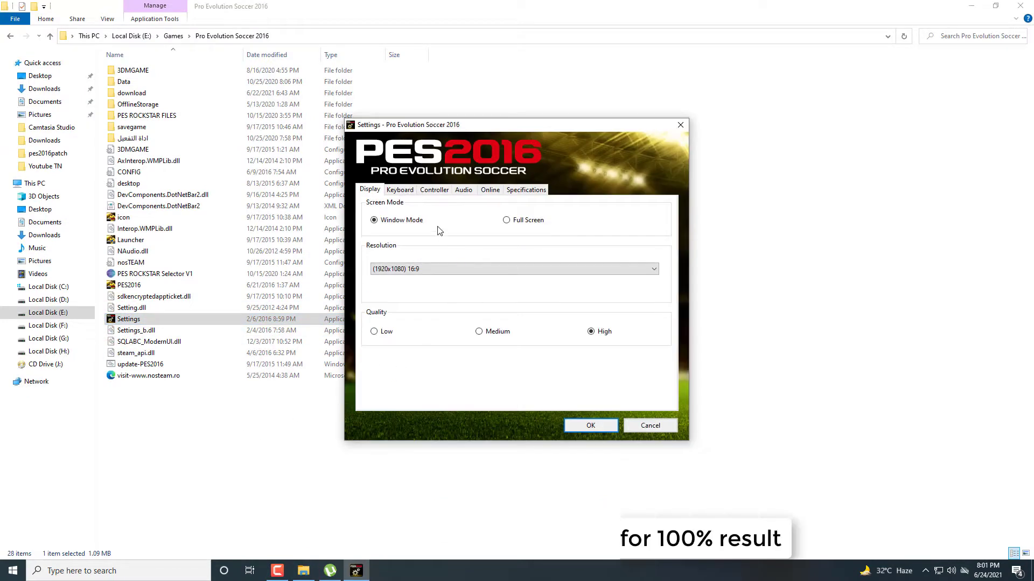
drag(416, 132, 73, 14)
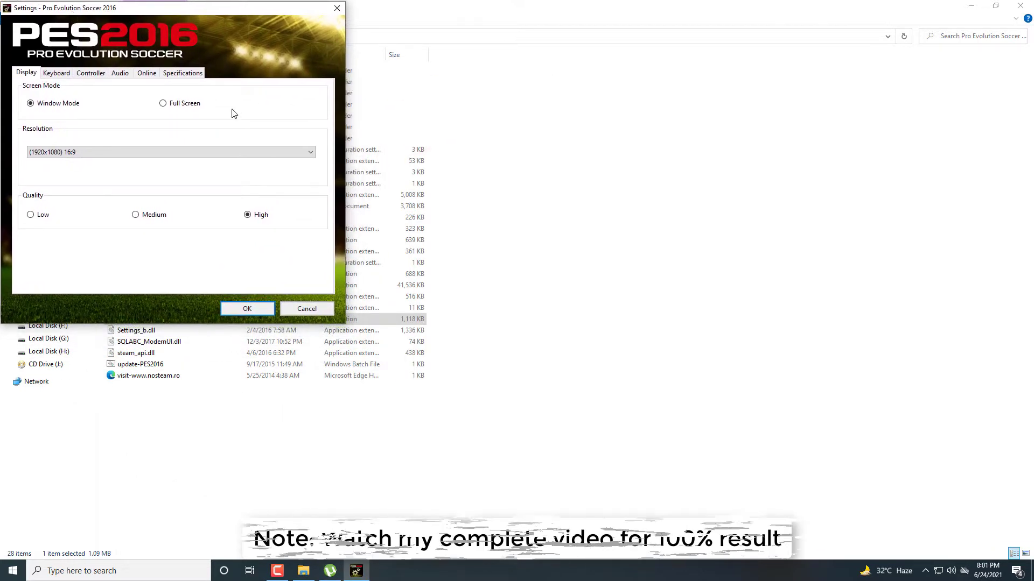
click(80, 78)
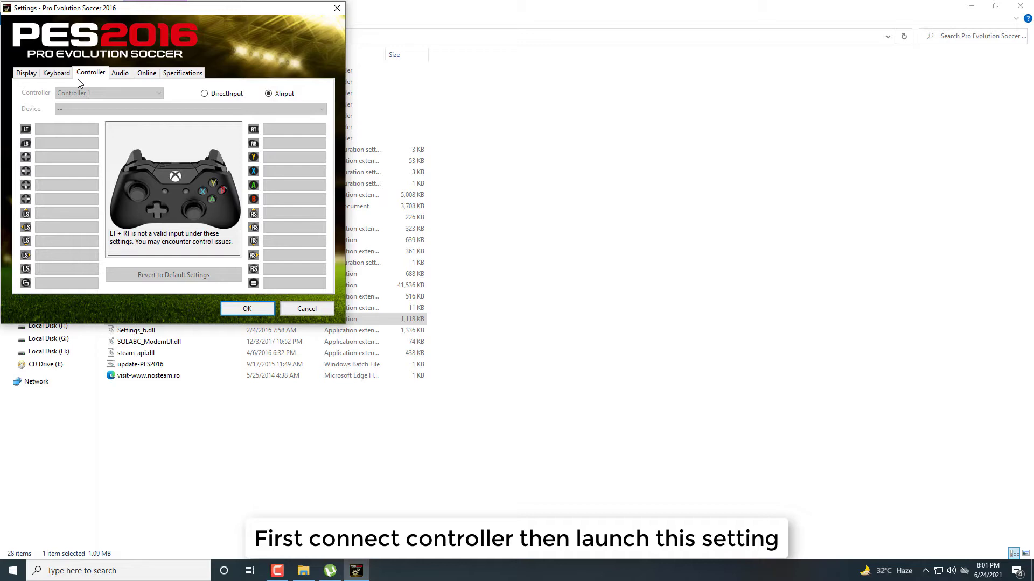
key(super+g)
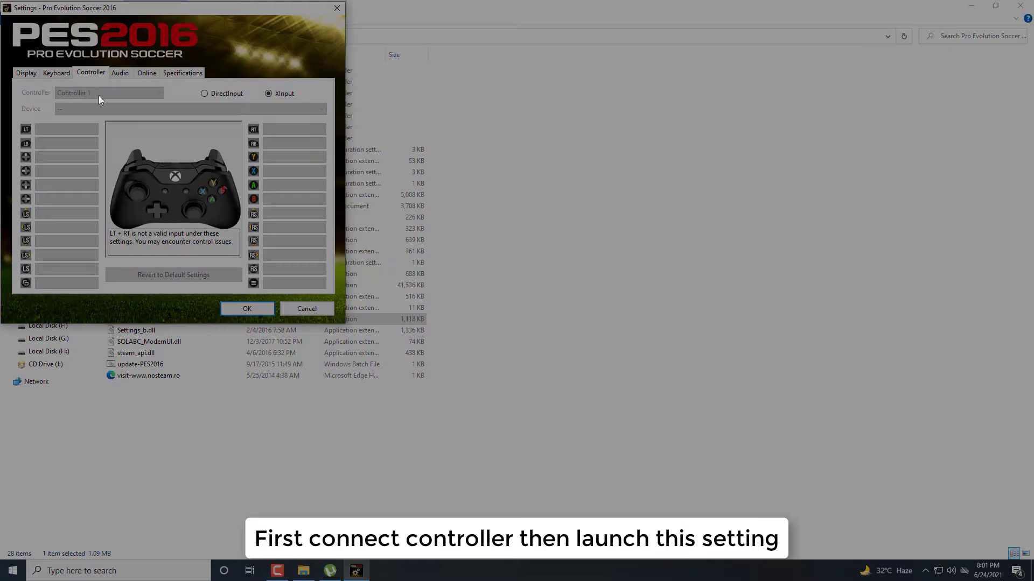
key(super+g)
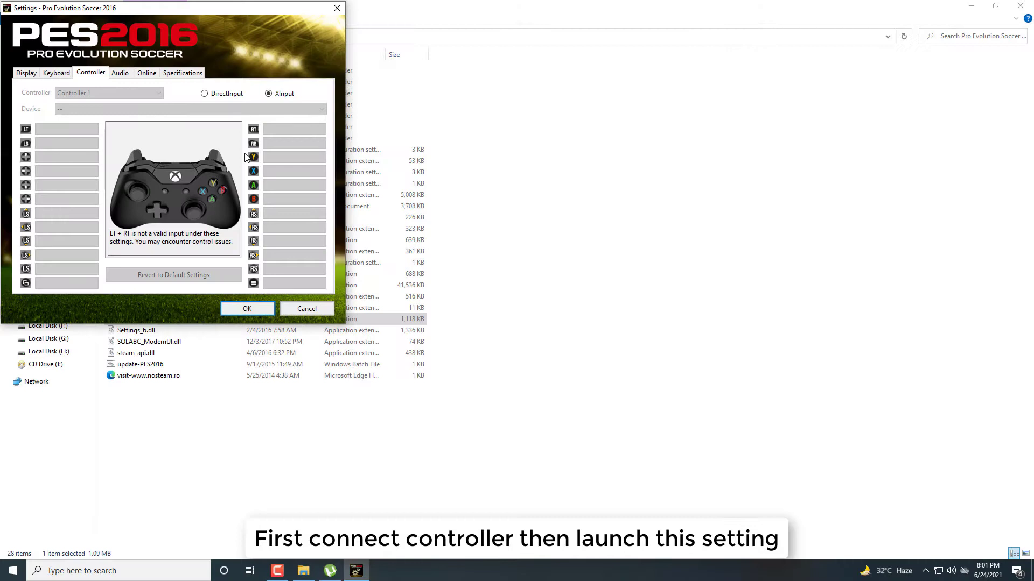
Try to pick a DirectInput device for Controller 1, and close the settings window without saving.
click(206, 94)
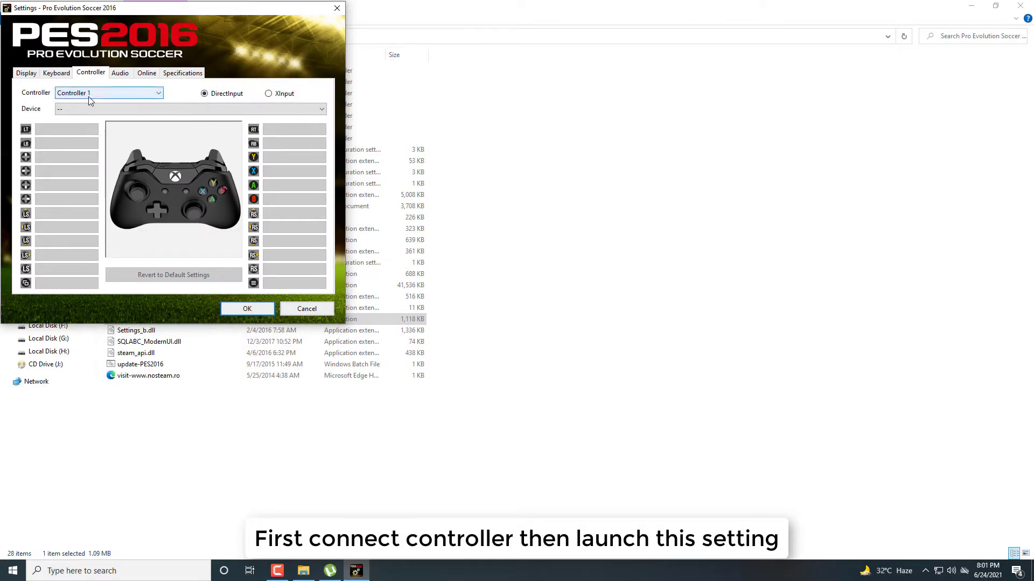
click(88, 96)
click(86, 104)
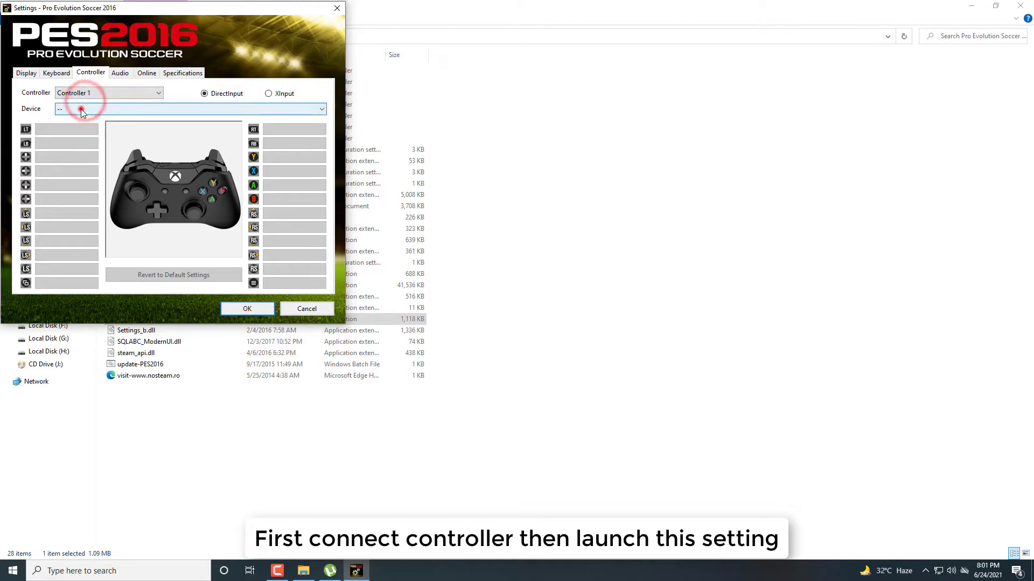
click(83, 109)
click(84, 111)
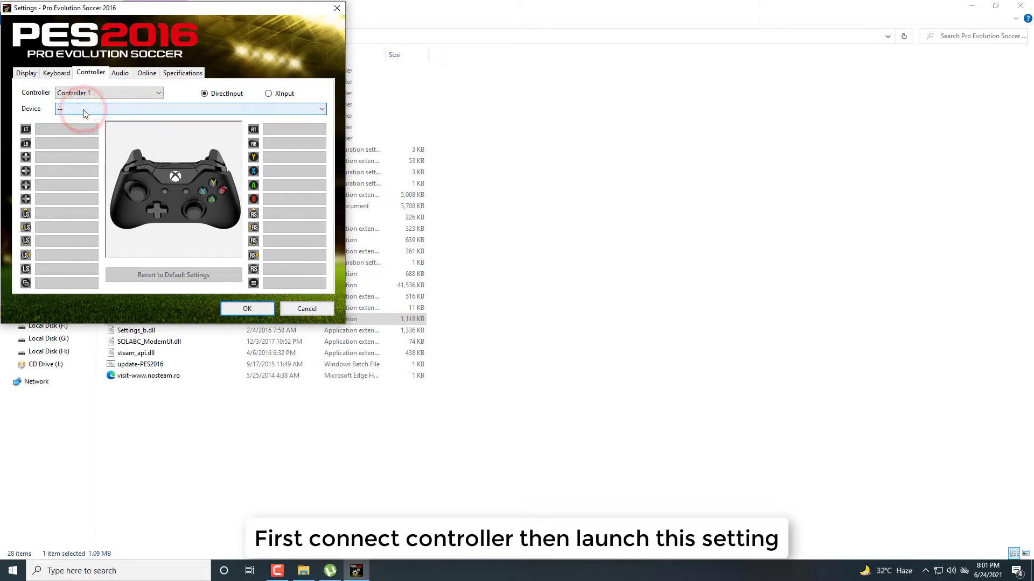
click(92, 110)
click(92, 110)
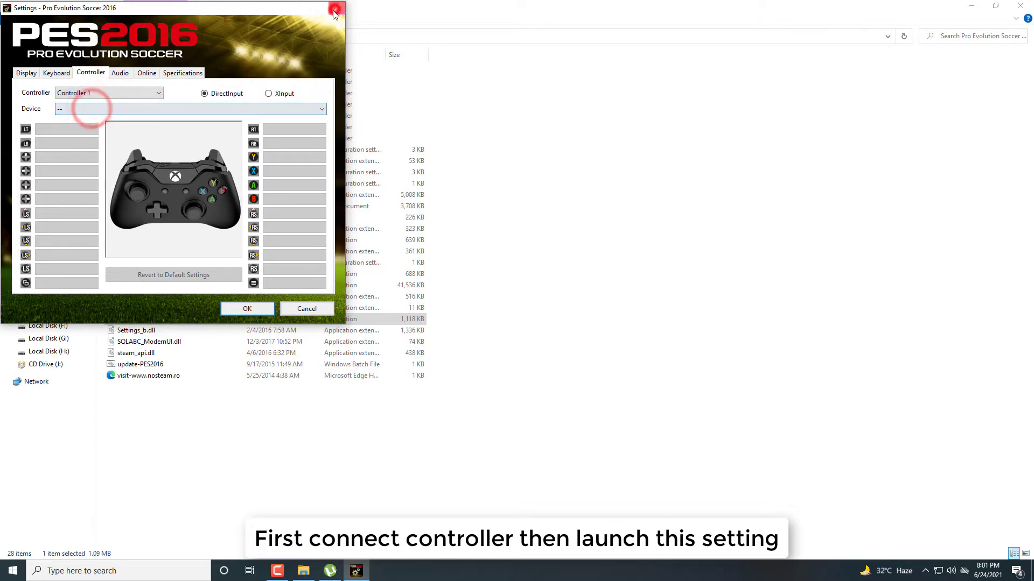
click(337, 8)
Relaunch Settings, set Controller 1 to DirectInput with the device Controller (XBOX 360 For Windows), and save.
right_click(218, 437)
click(248, 342)
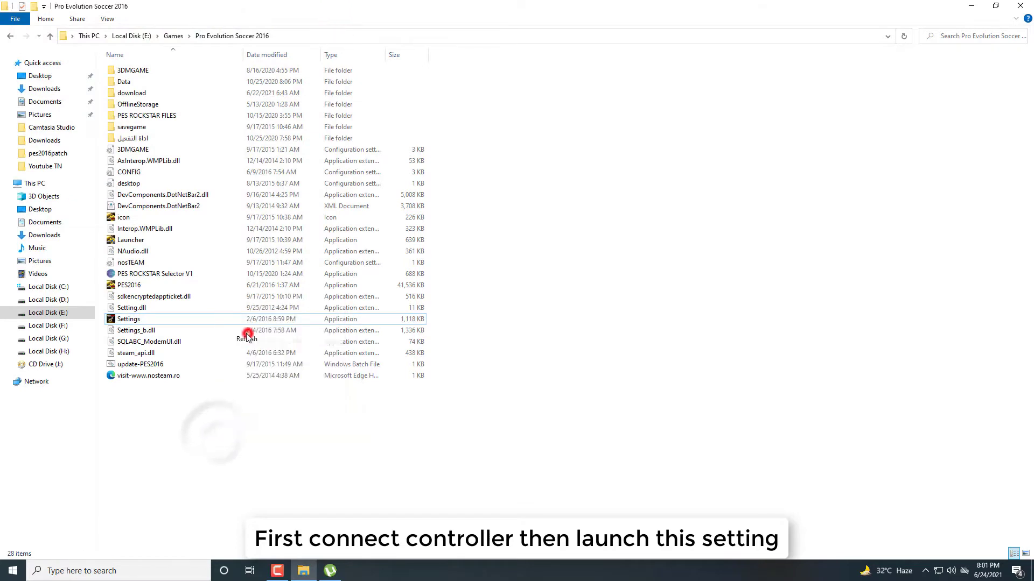
click(124, 323)
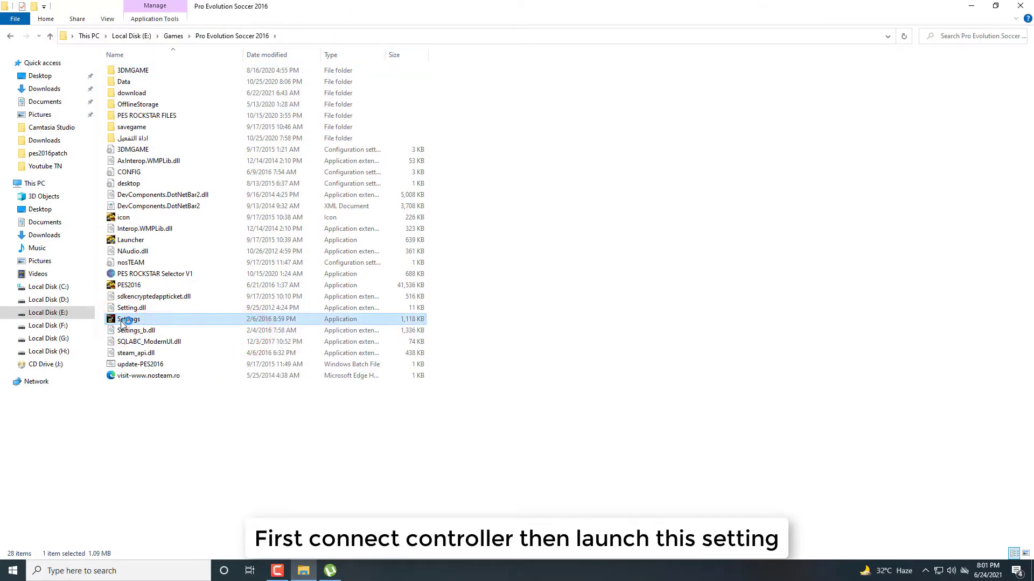
click(89, 72)
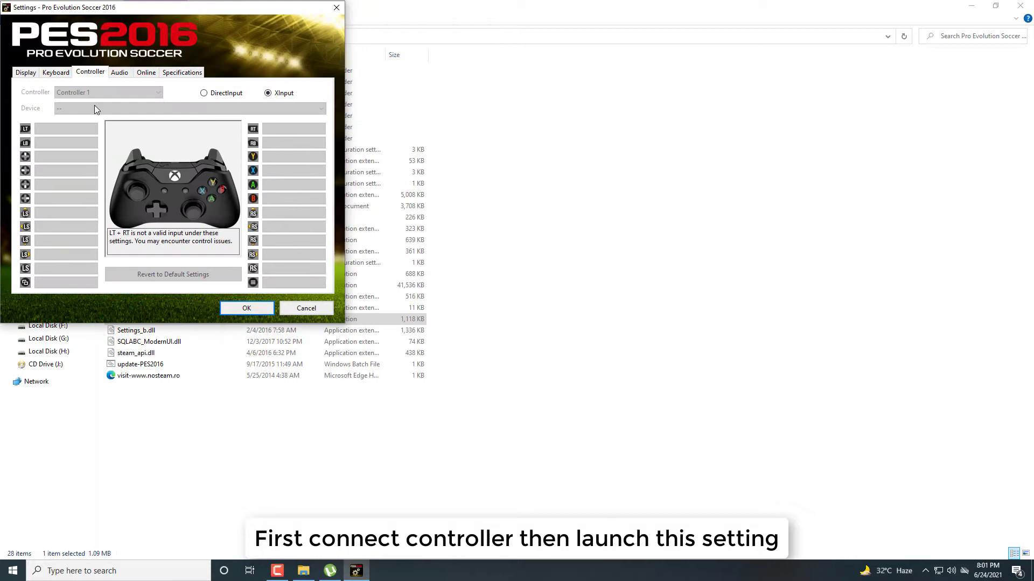
click(205, 94)
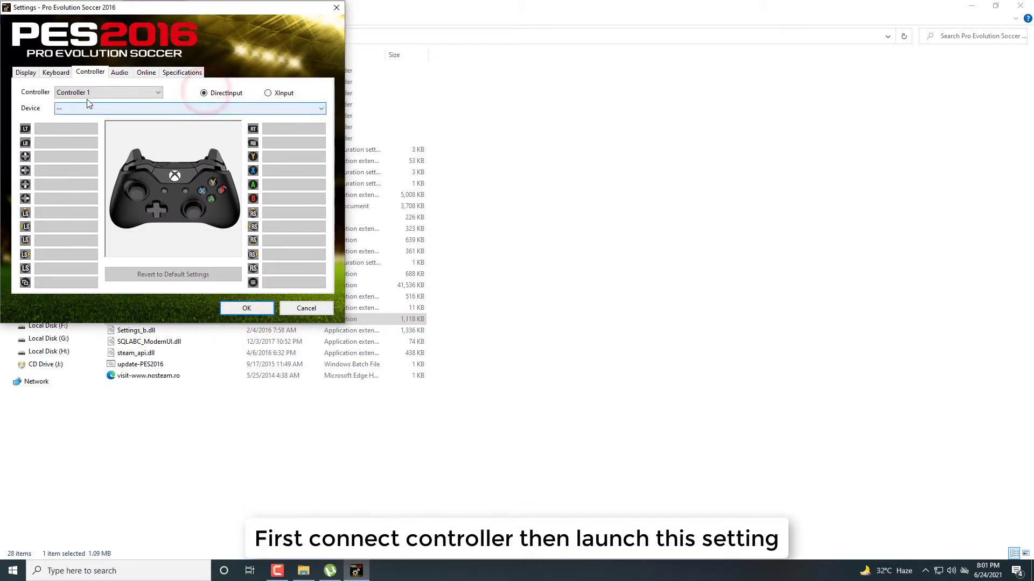
click(88, 111)
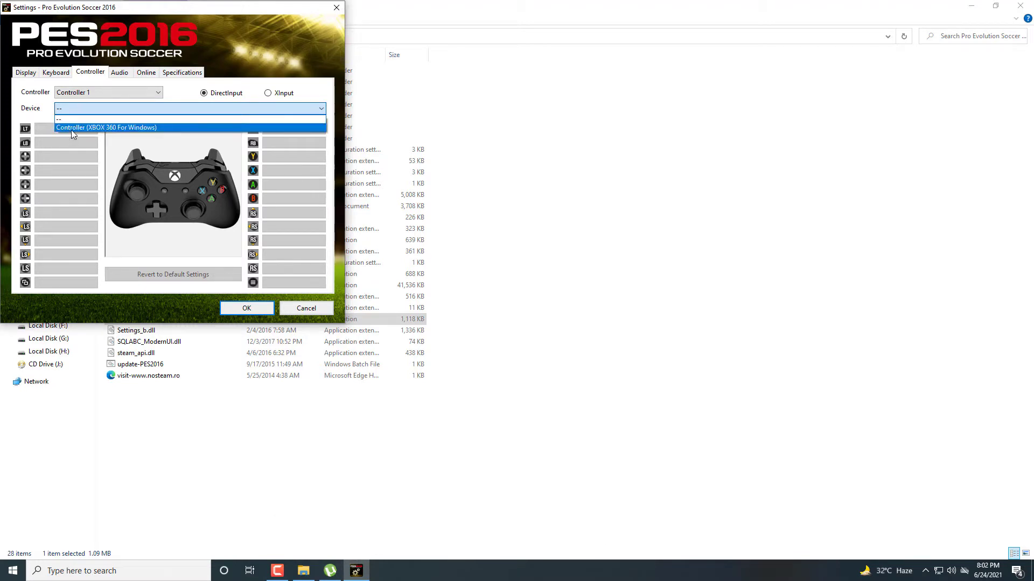
click(126, 128)
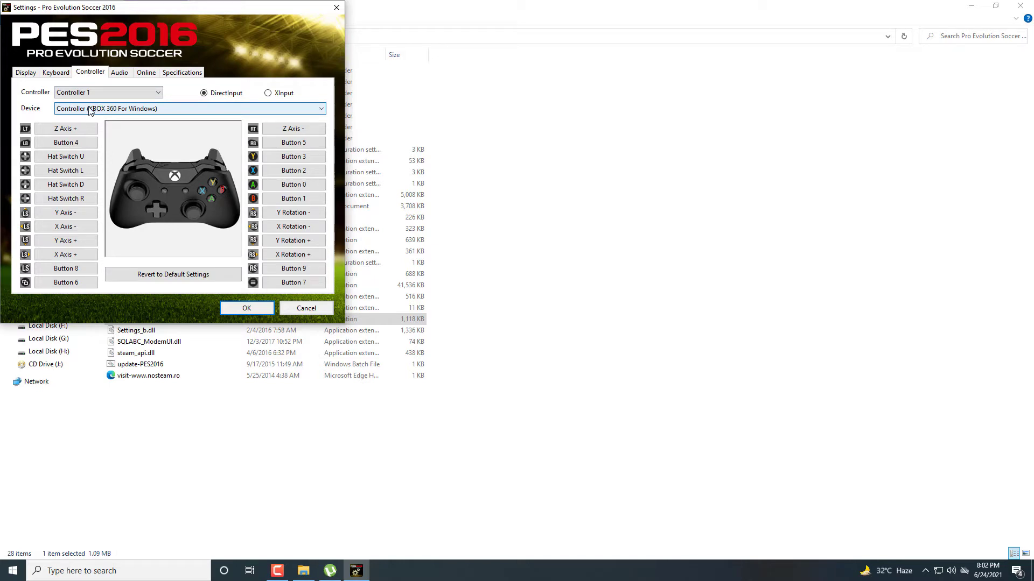
click(251, 310)
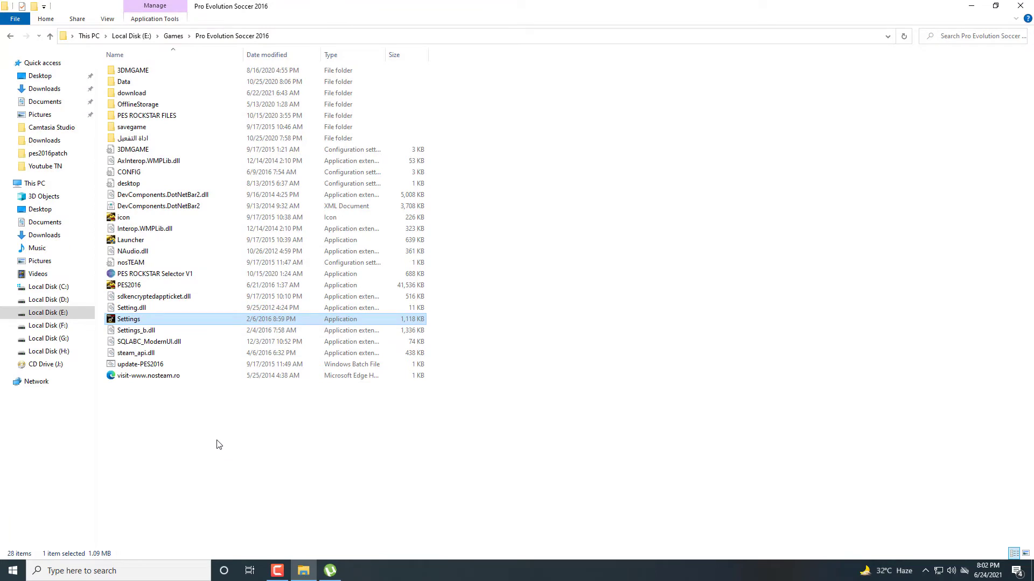
Reopen Settings and review the saved Controller 1 button assignments alongside the keyboard assignments.
right_click(221, 441)
click(241, 341)
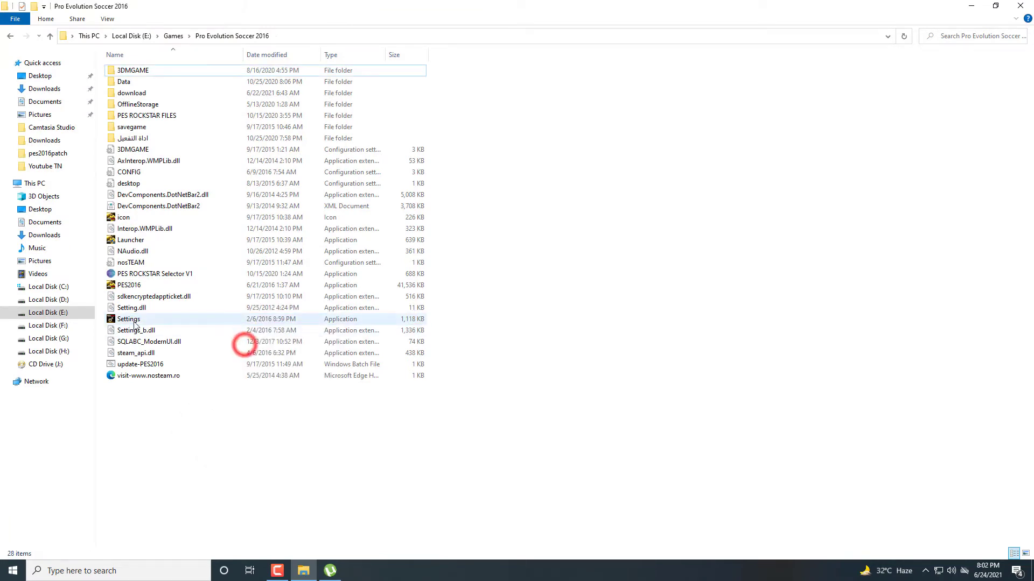
click(133, 321)
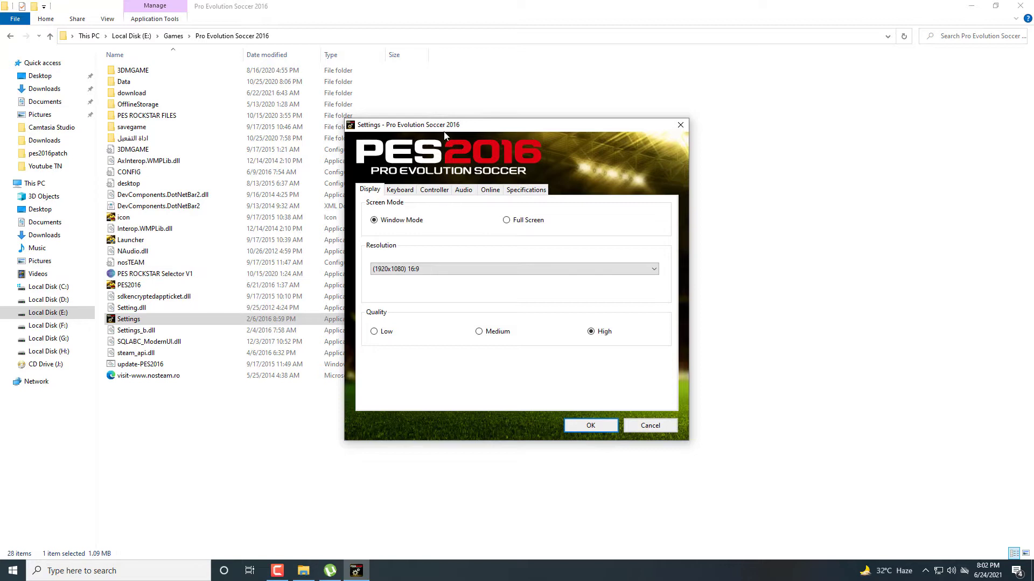
drag(442, 129, 98, 12)
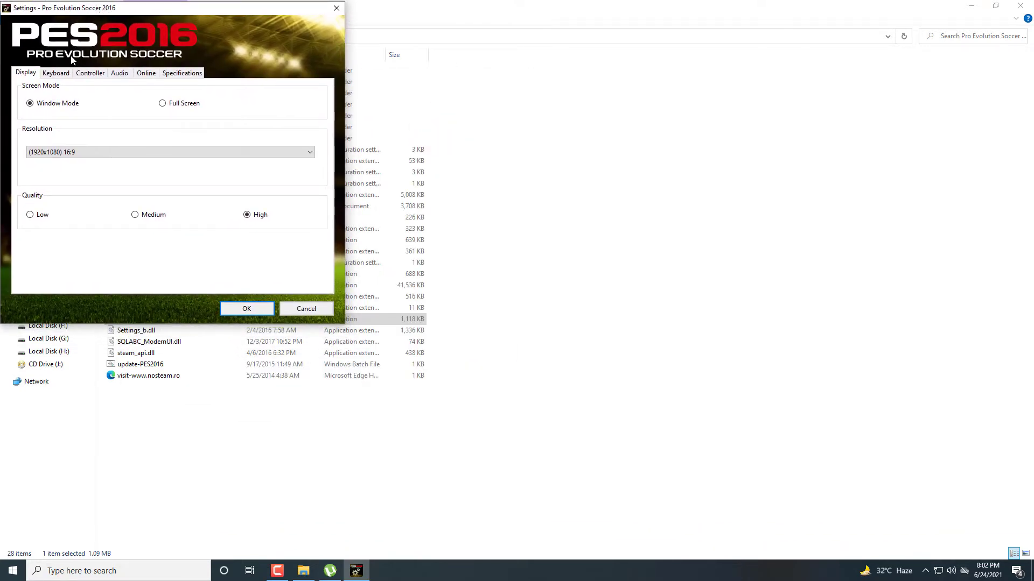
click(87, 73)
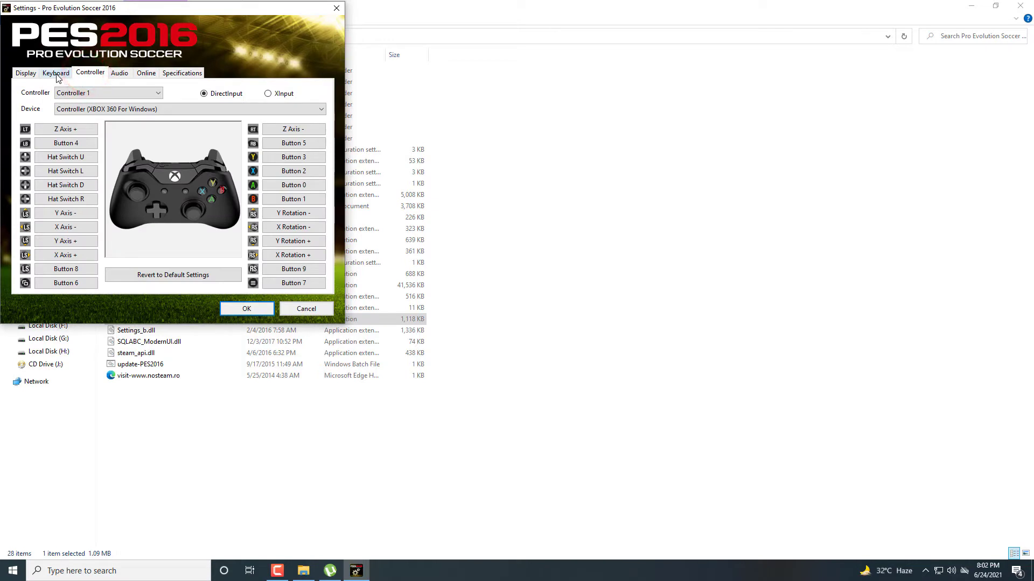
click(56, 73)
click(90, 73)
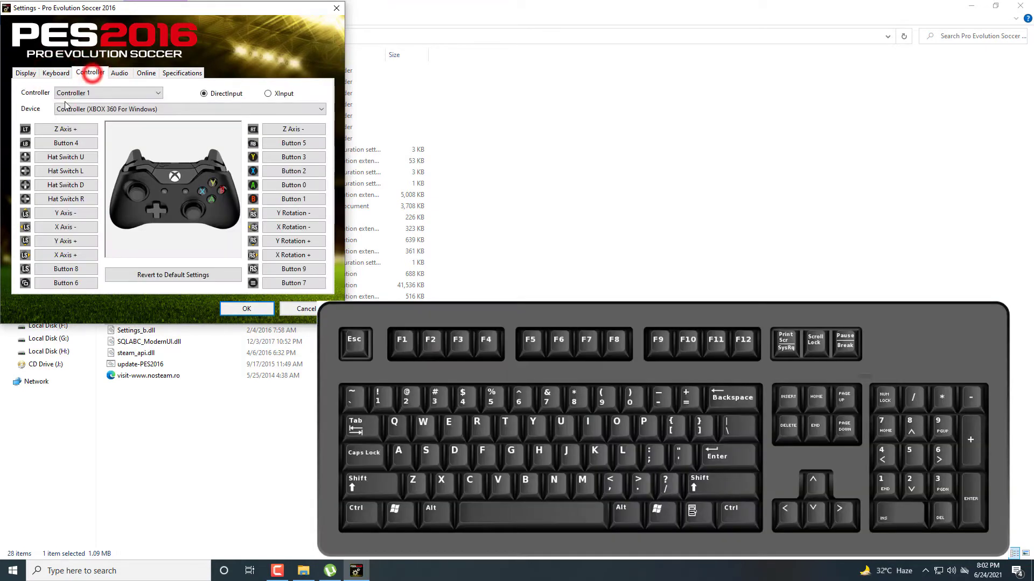
click(91, 96)
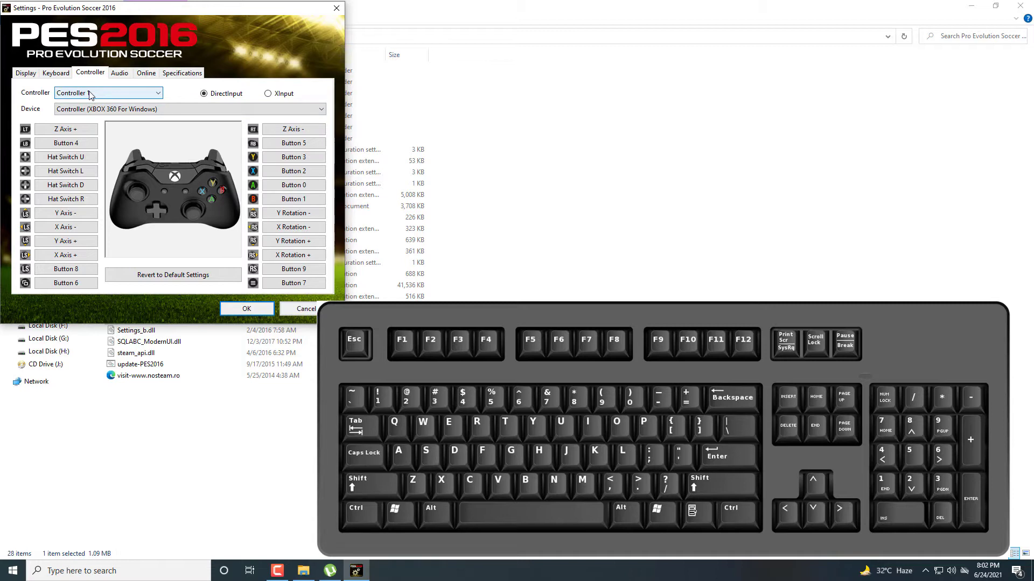
In the keyboard configuration, assign N to the LT function and Ctrl to the RT function.
click(53, 77)
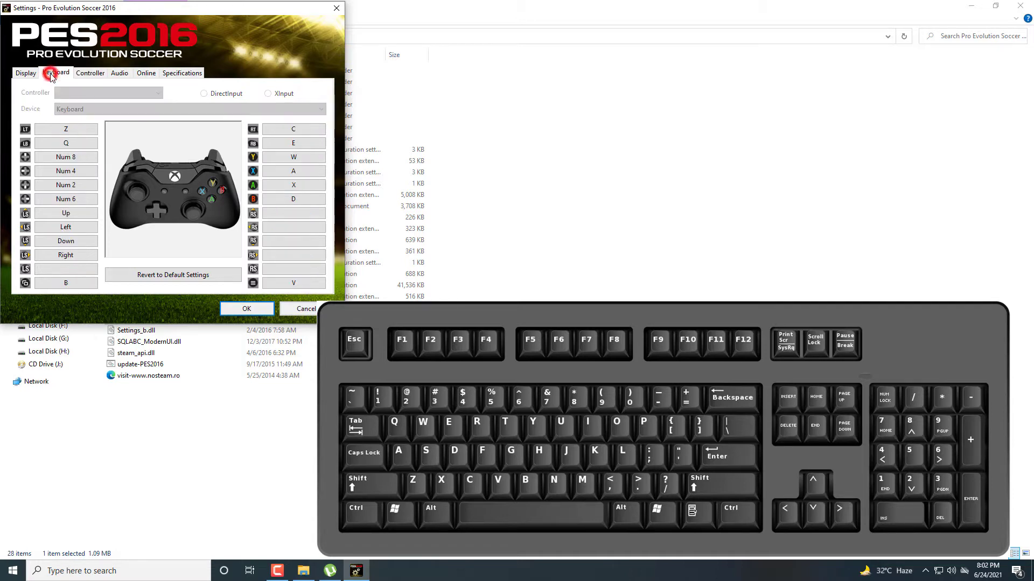
click(63, 140)
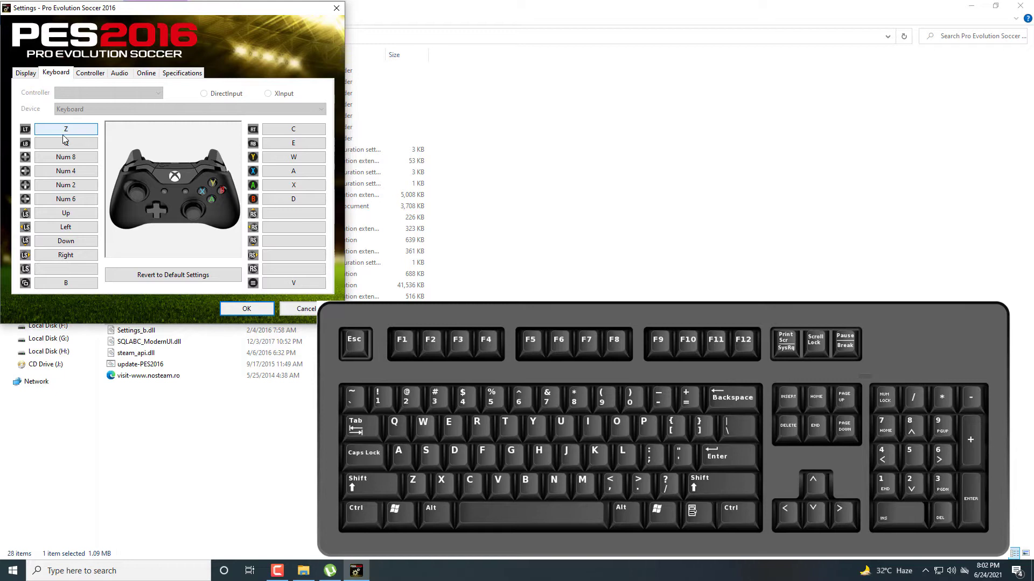
key(q)
click(75, 133)
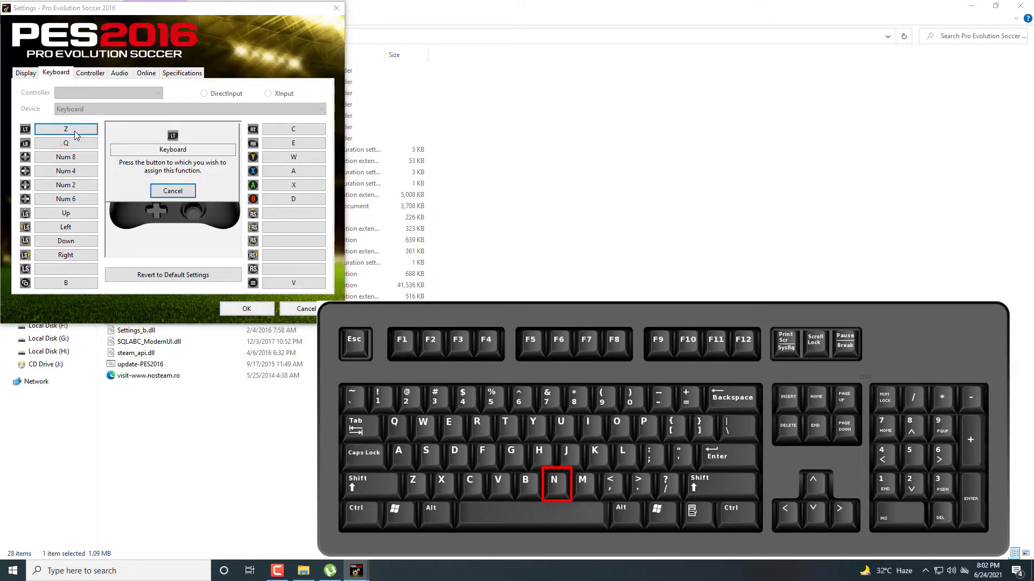
key(n)
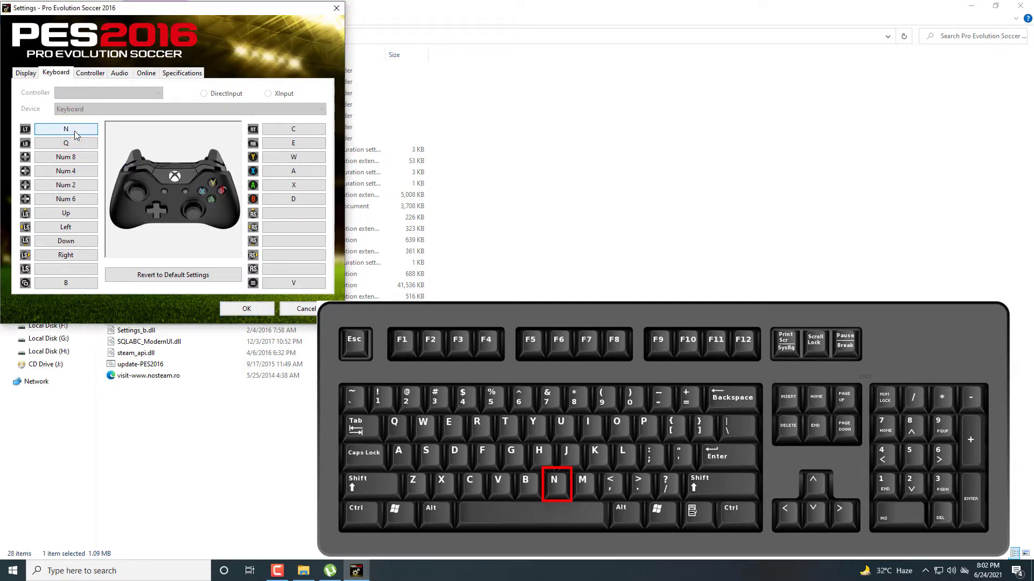
click(282, 133)
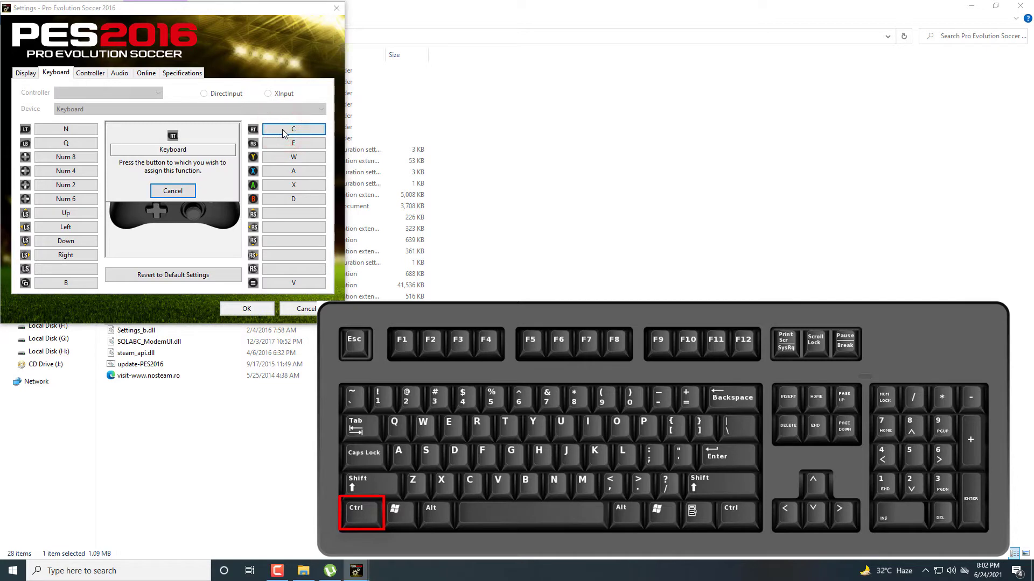
key(ctrl)
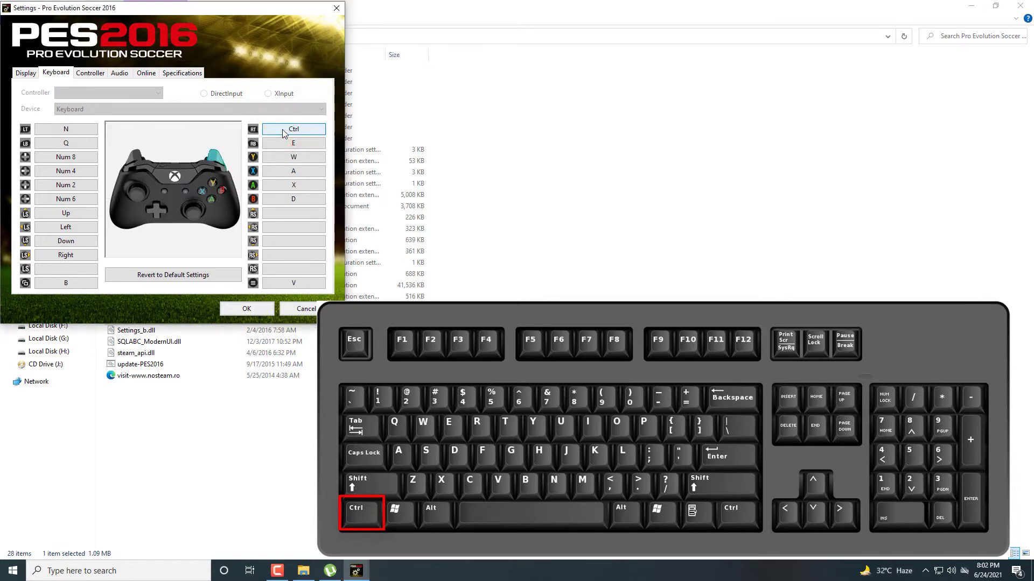
Assign Shift to the LB function and the semicolon to the RB function of the keyboard configuration.
click(66, 143)
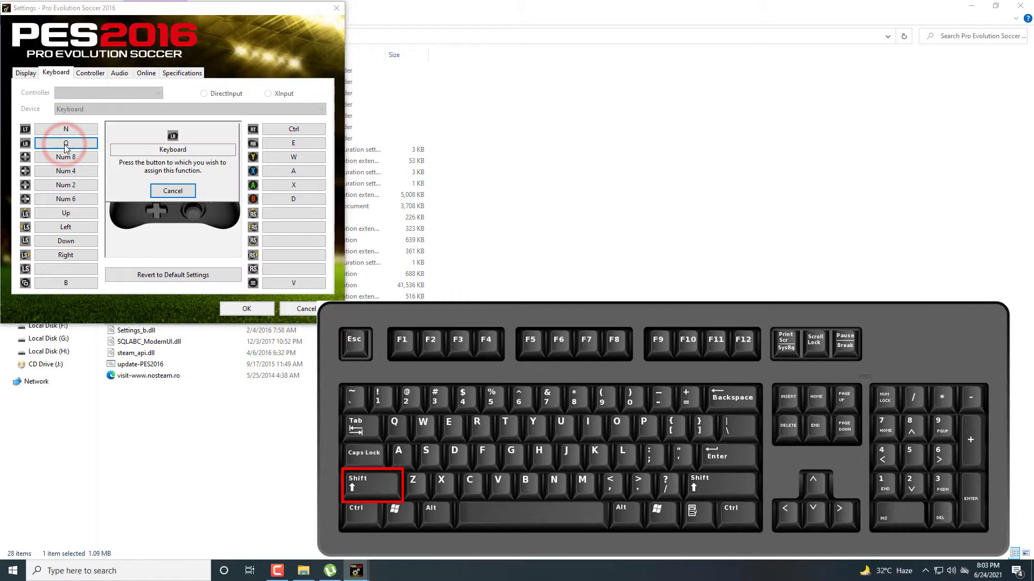
key(shift)
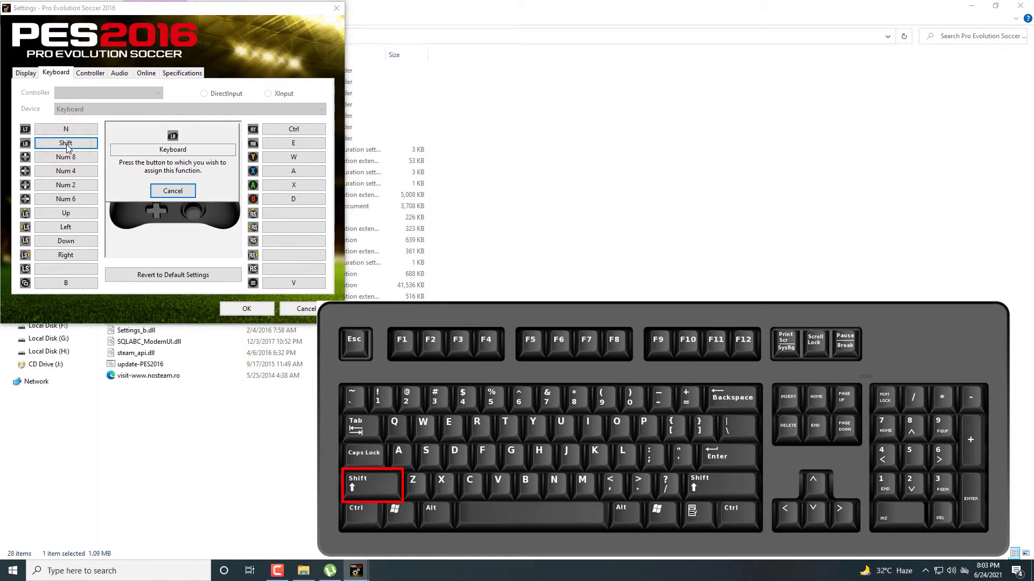
click(293, 146)
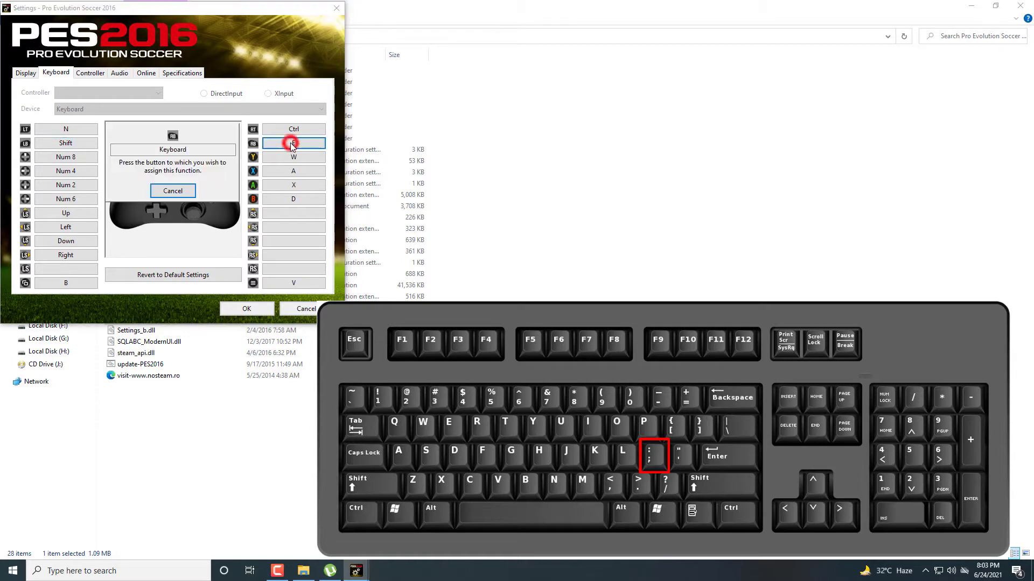
key(semicolon)
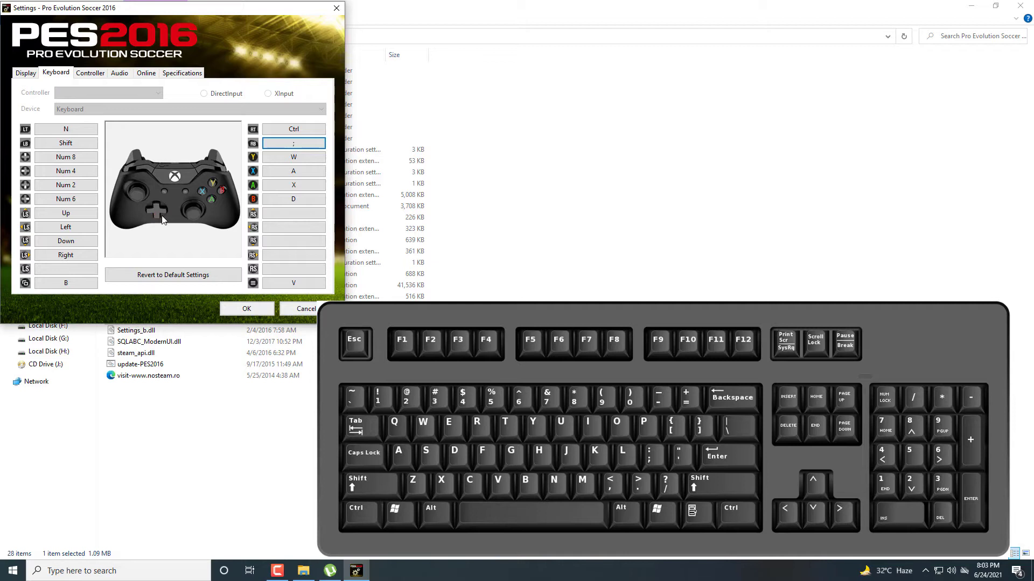
Assign J to the Y function, I to X, L to A and K to B in the keyboard configuration.
click(296, 158)
key(j)
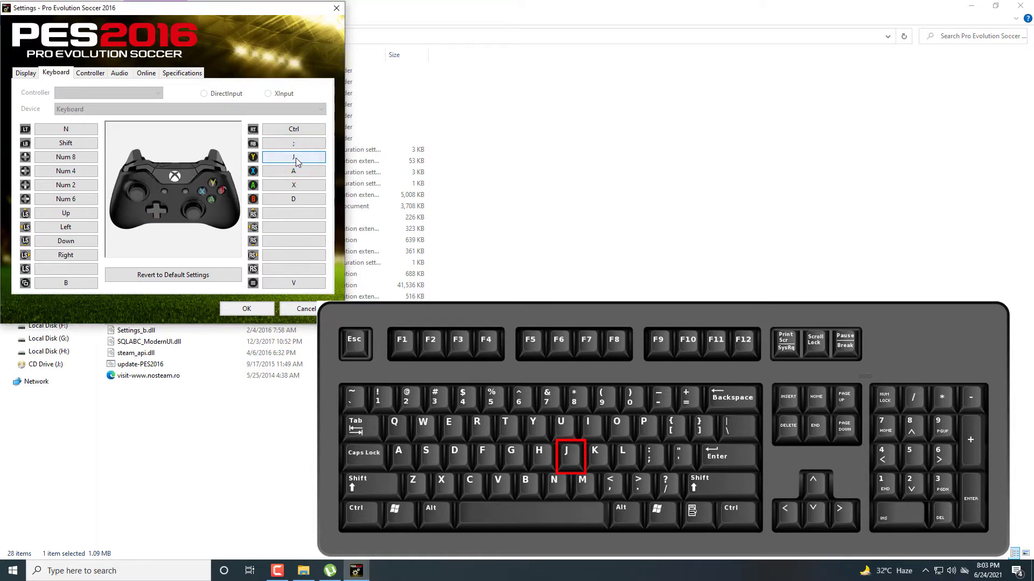
click(295, 172)
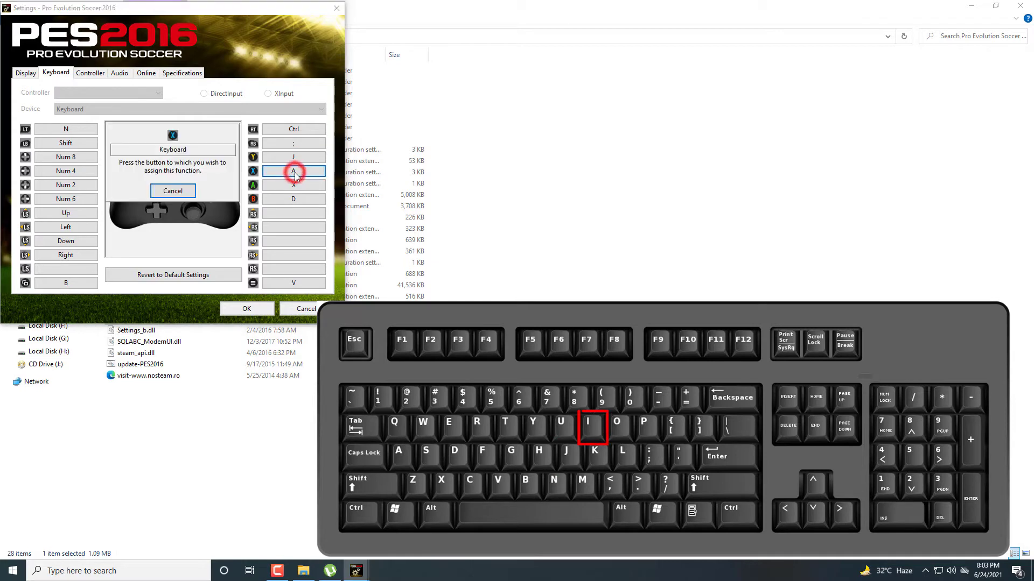
key(i)
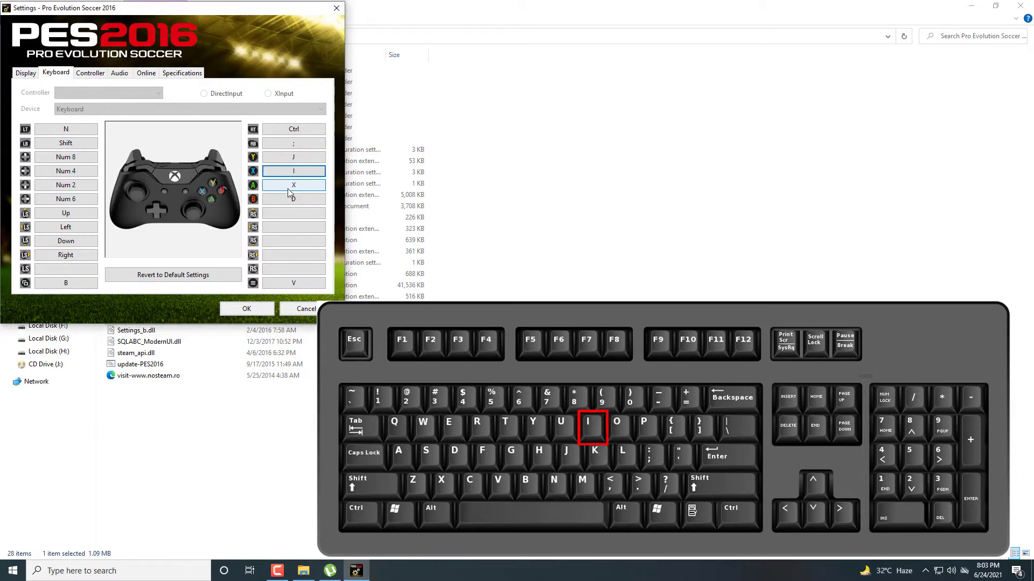
click(296, 185)
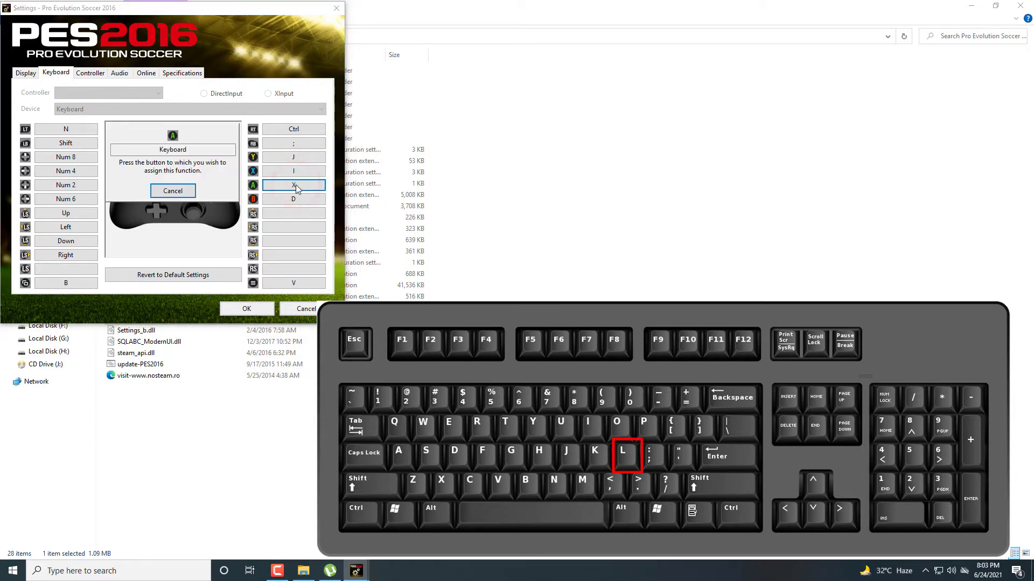
key(l)
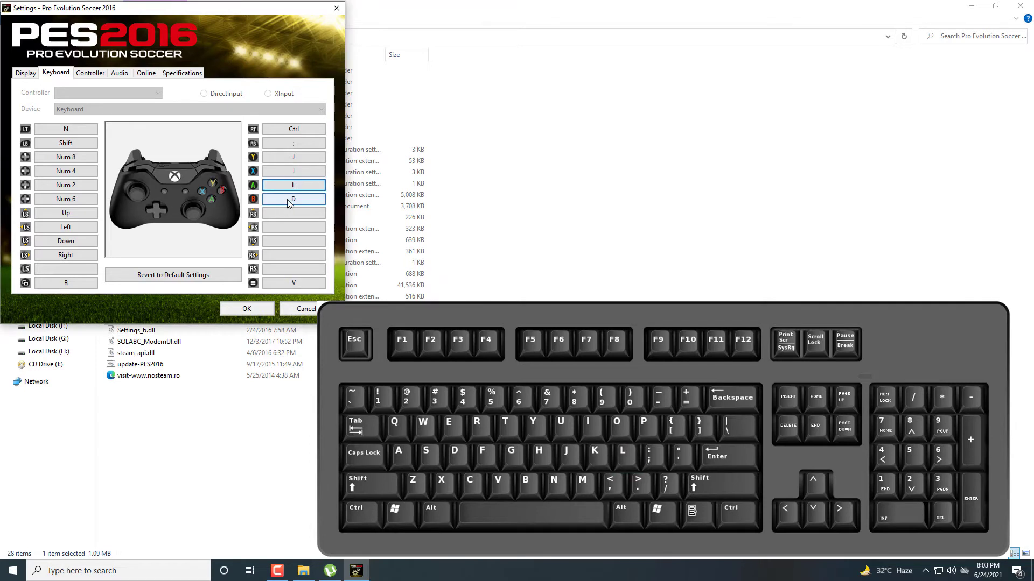
click(286, 199)
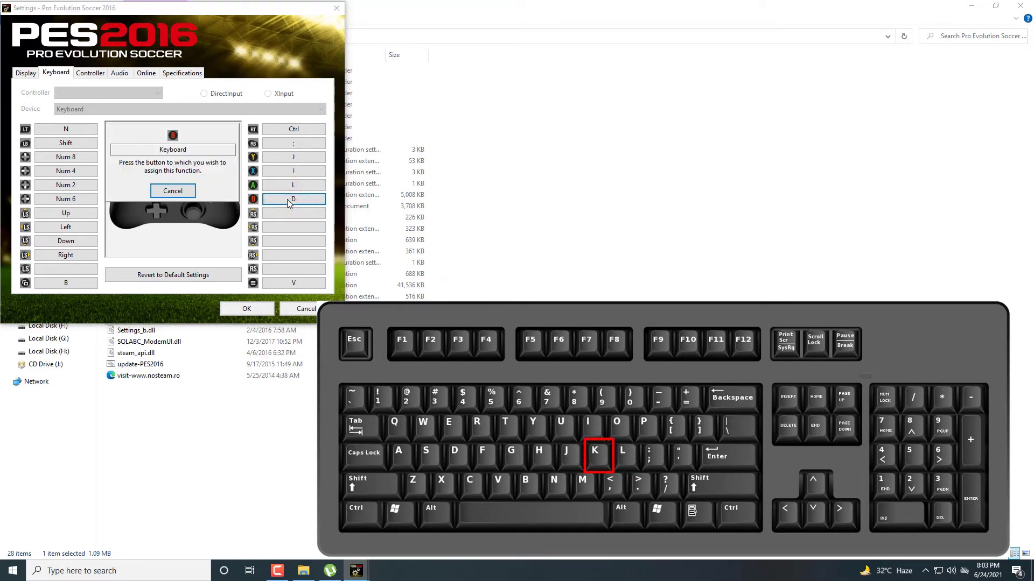
key(k)
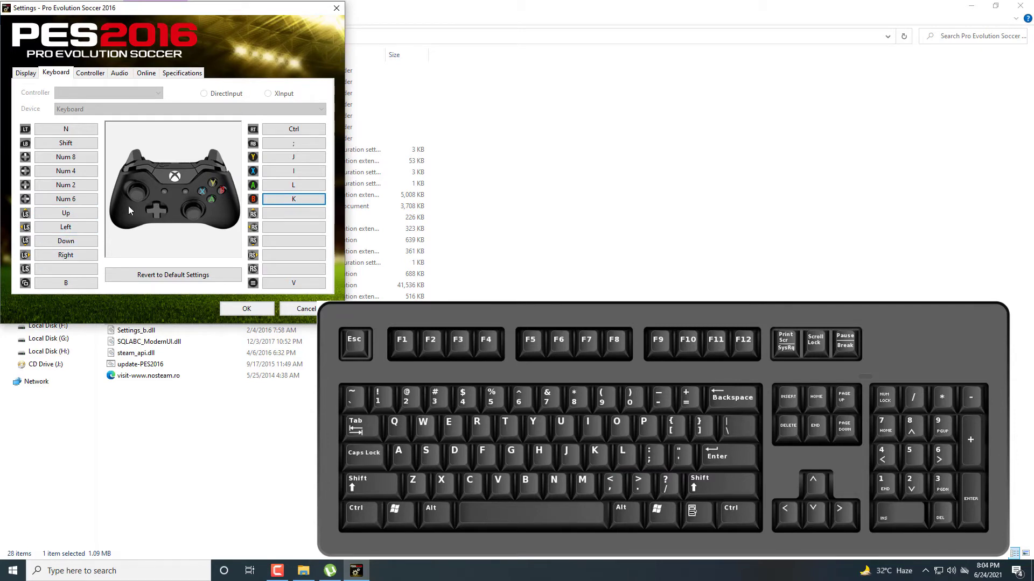
Assign W, A, S and D to the left stick's up, left, down and right directions in the keyboard configuration.
click(67, 213)
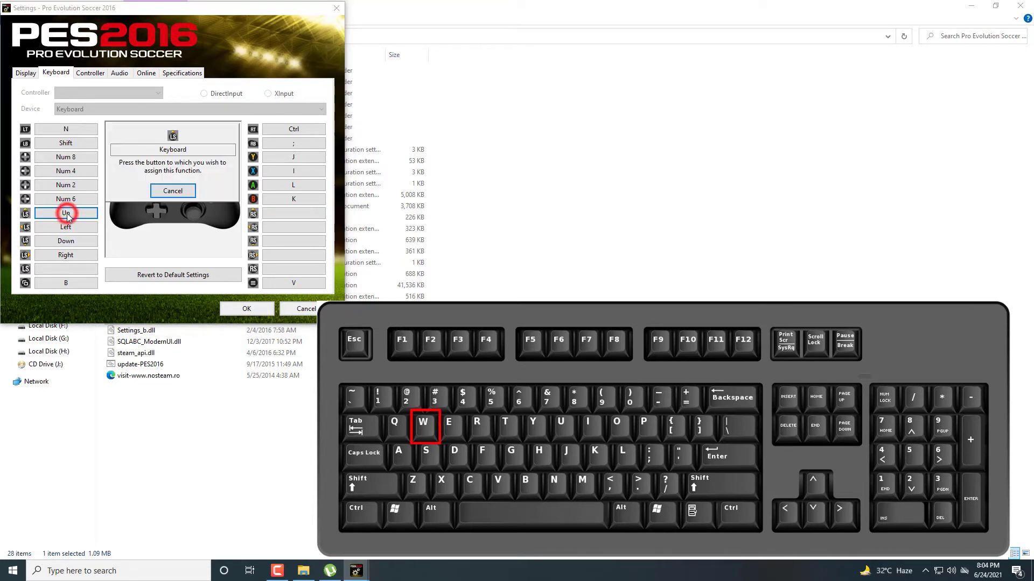
key(w)
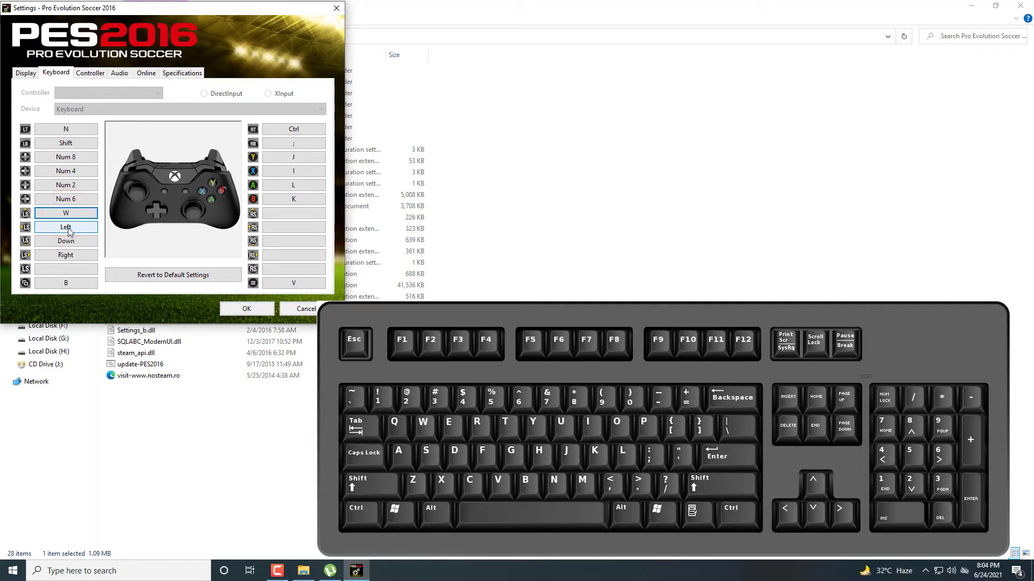
click(65, 228)
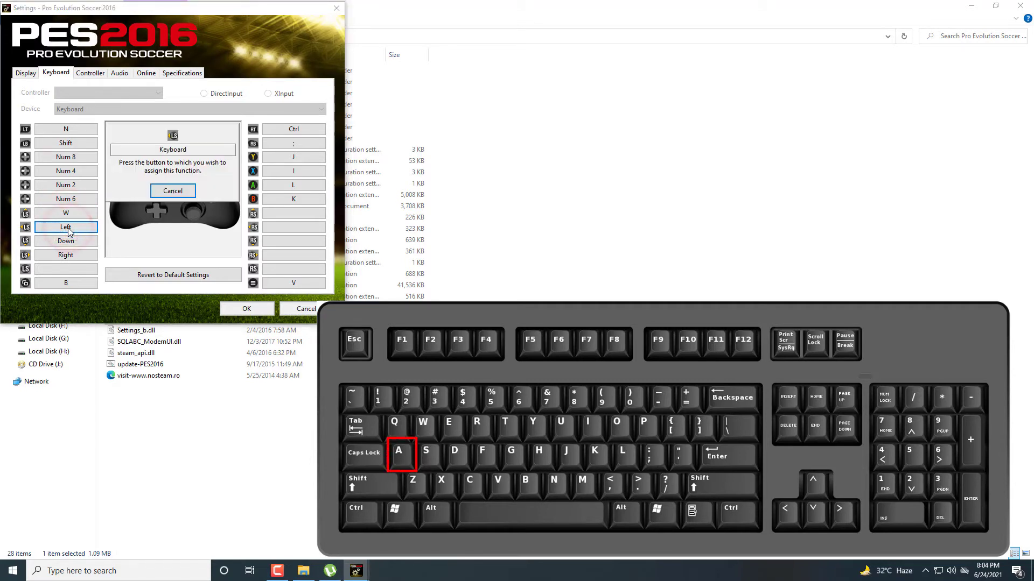
key(a)
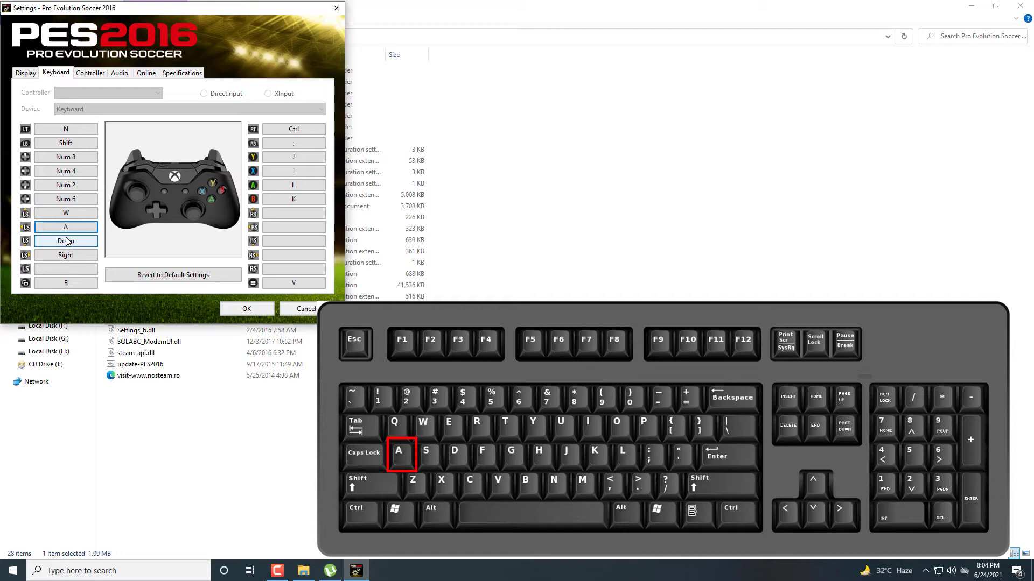
click(65, 242)
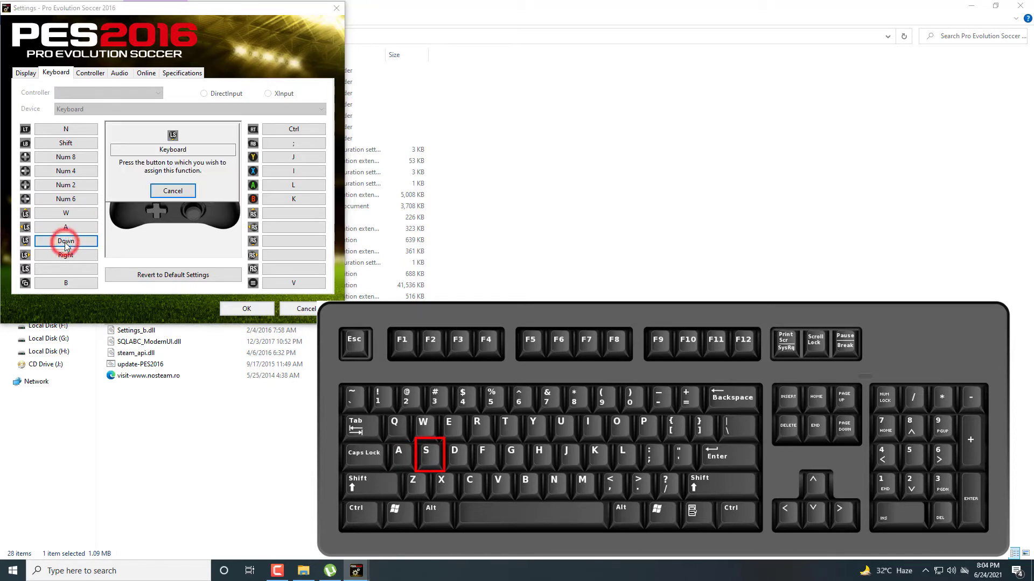
key(s)
click(66, 258)
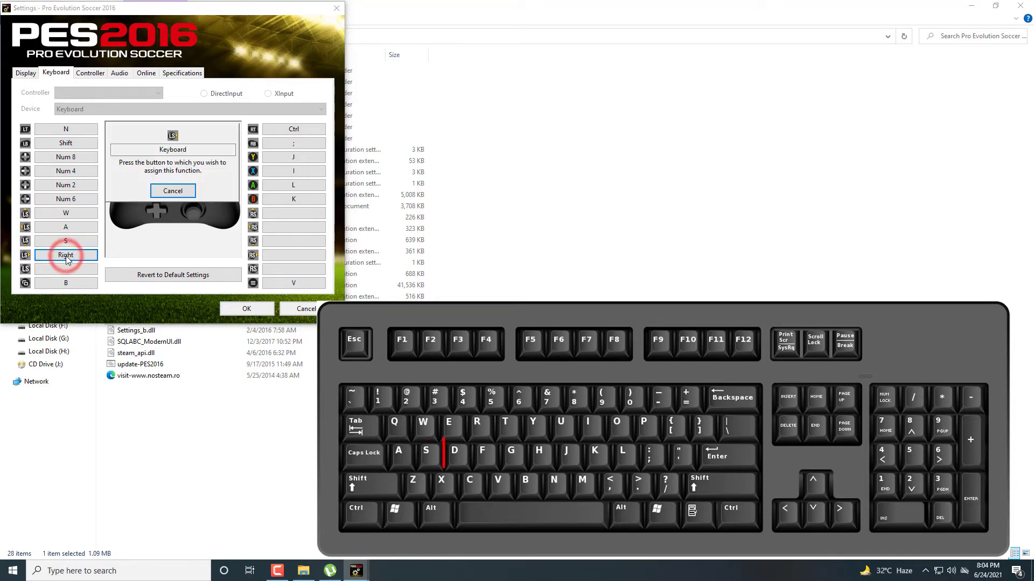
key(d)
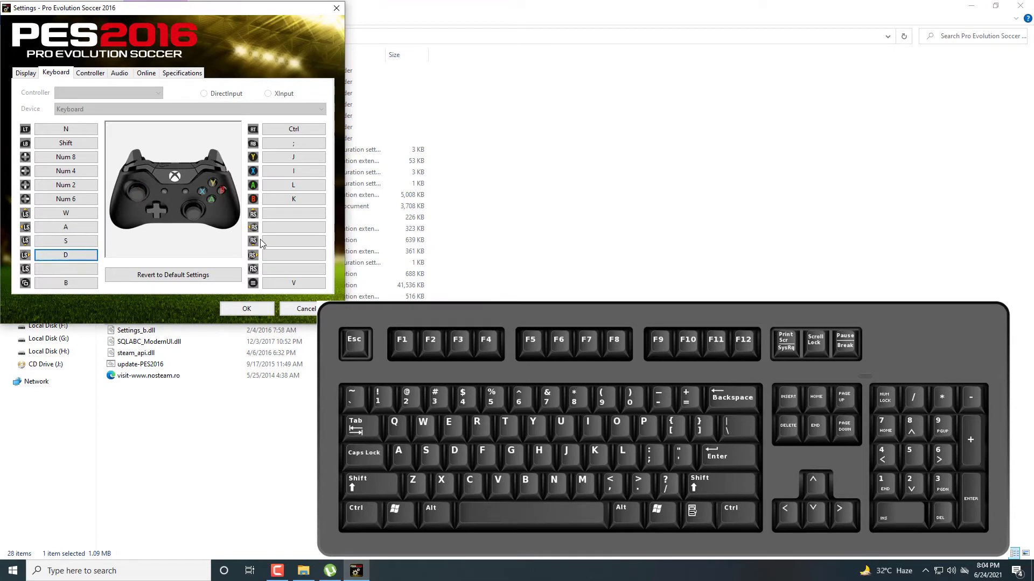
Assign the Up, Left, Down and Right arrow keys to the matching right stick directions.
click(291, 219)
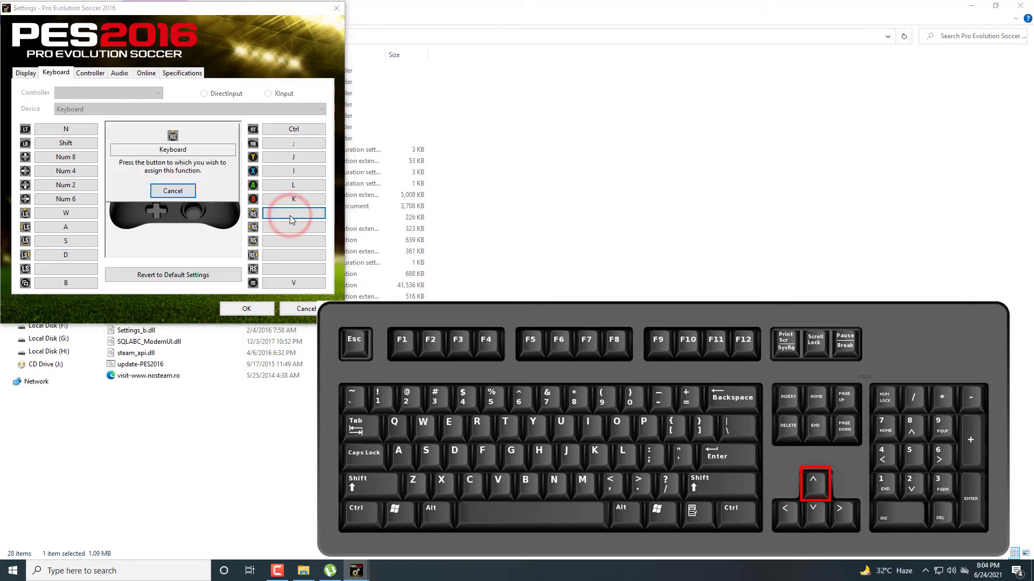
key(Up)
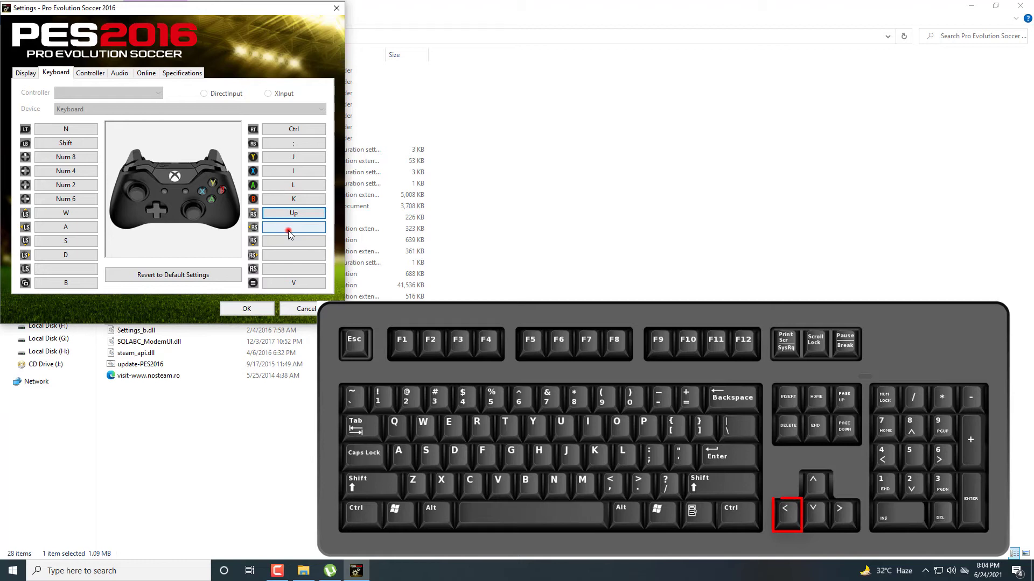
click(289, 228)
key(Left)
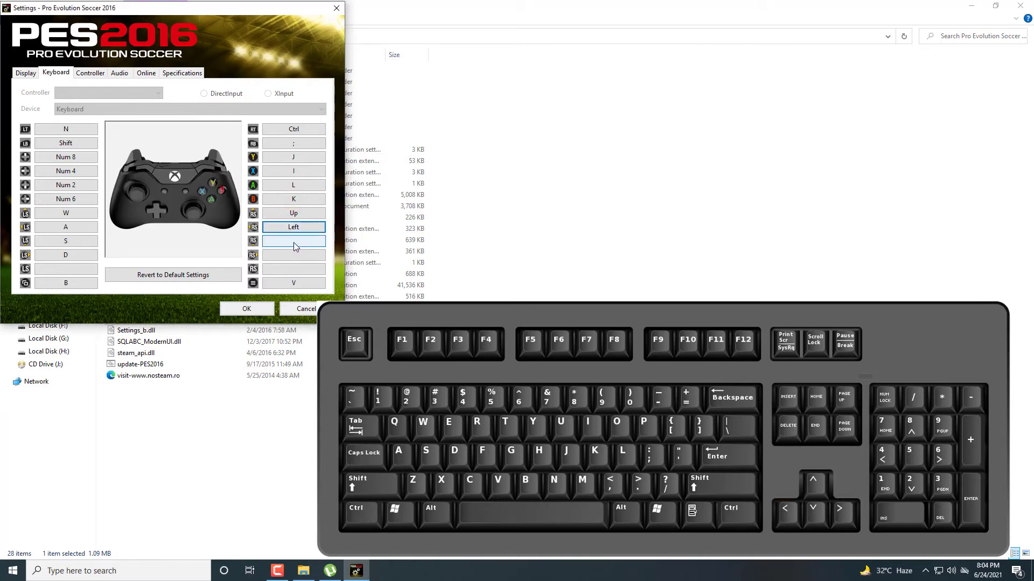
click(294, 243)
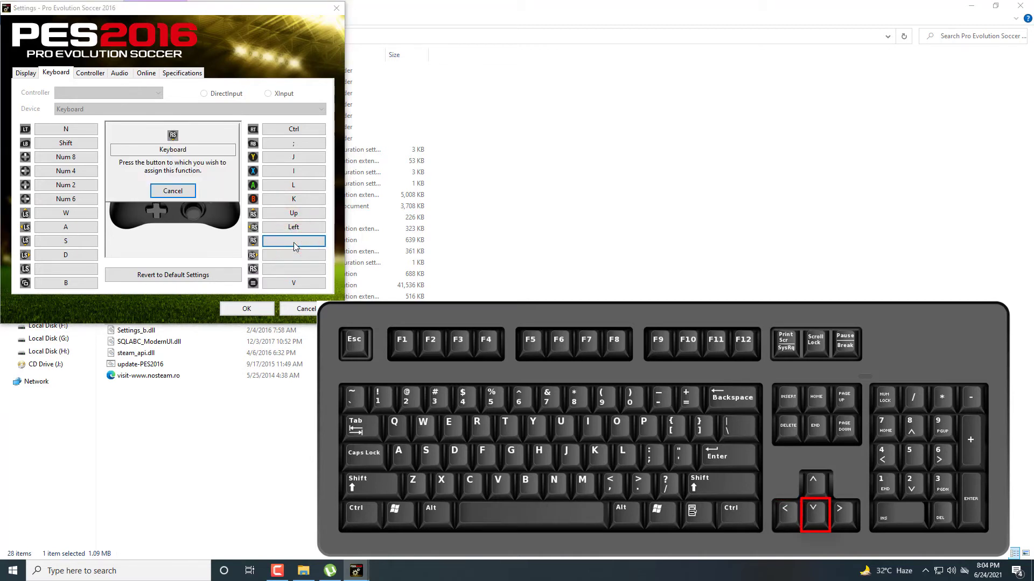
key(Down)
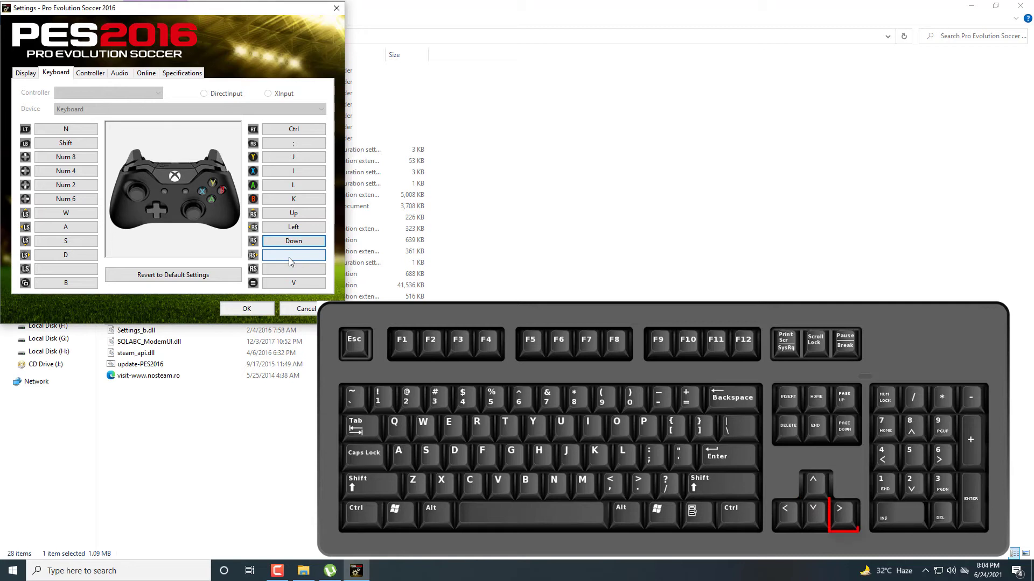
click(290, 259)
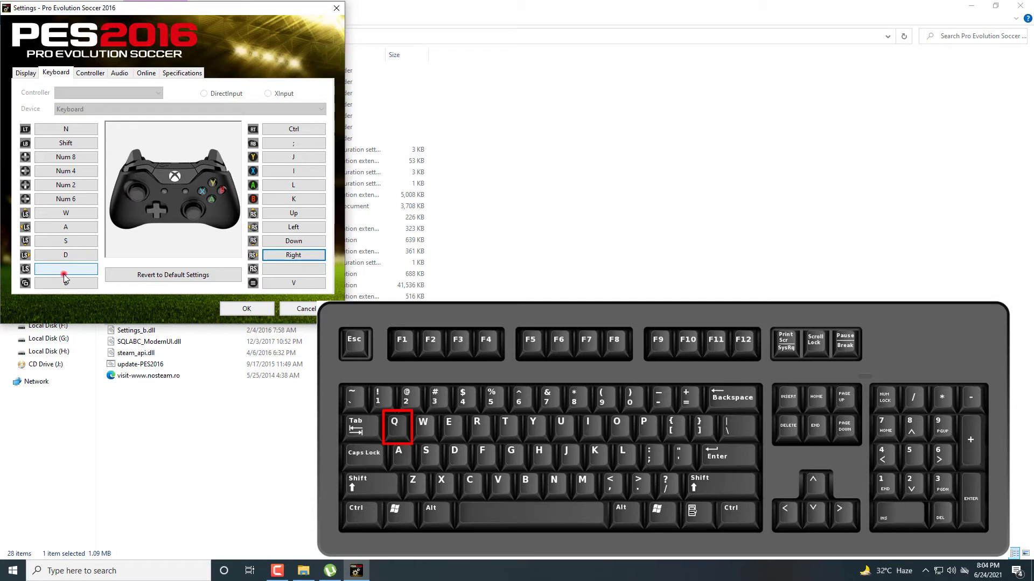
Assign Q to the remaining empty LS function and E to the remaining empty RS function.
click(64, 275)
key(q)
click(295, 272)
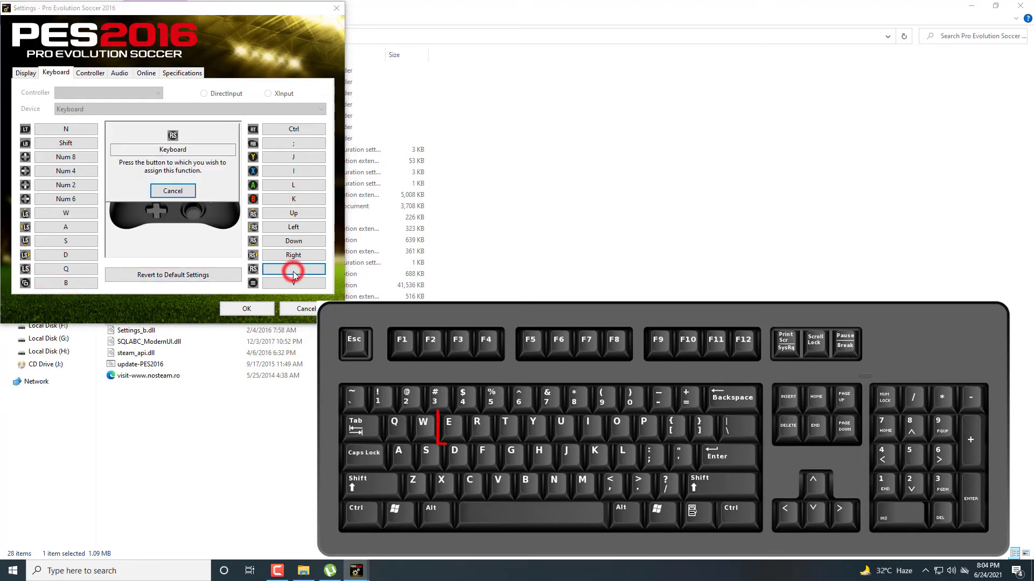
key(e)
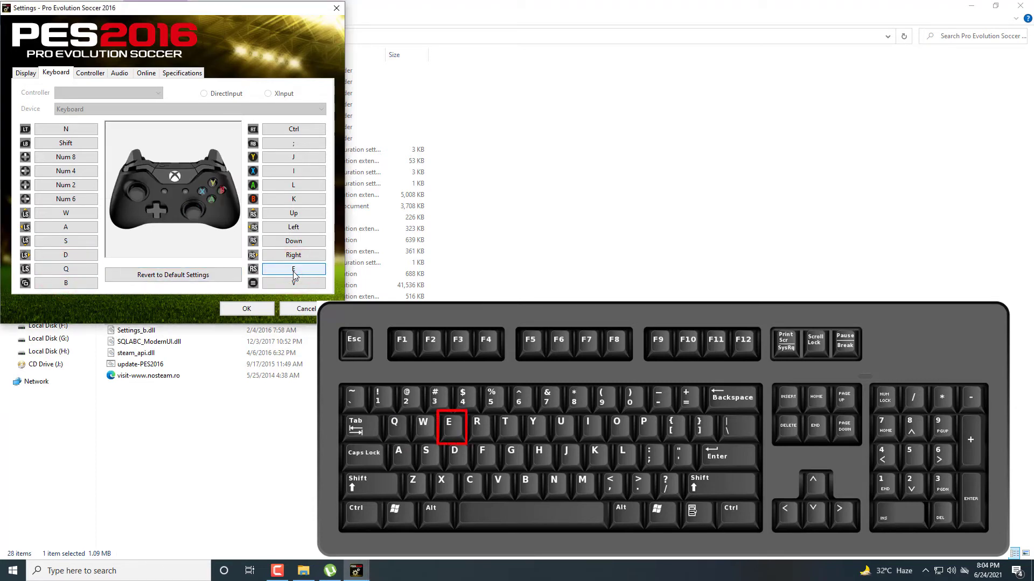
Assign V to the View function and B to the Menu function, and save the keyboard settings.
click(69, 284)
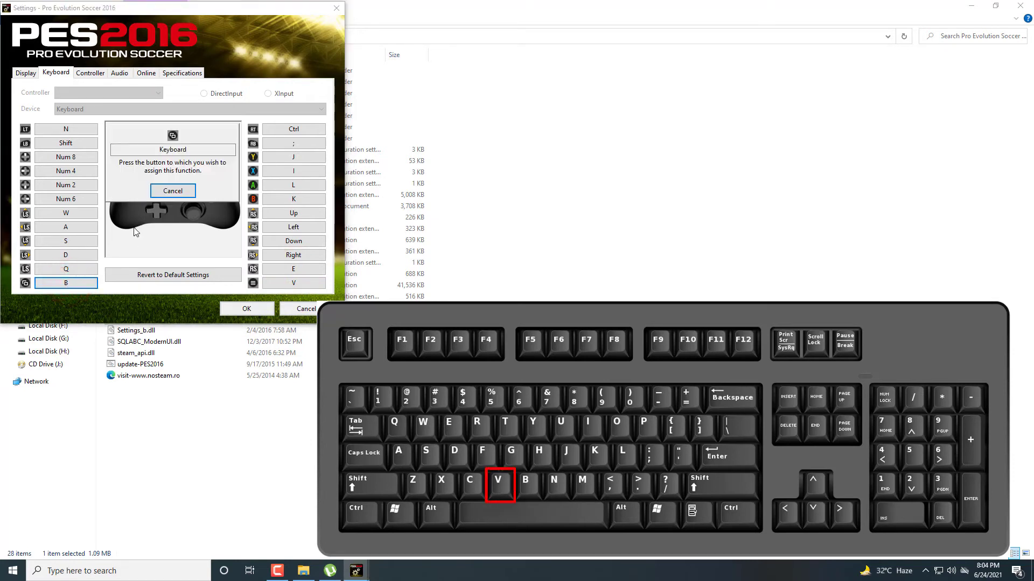
key(v)
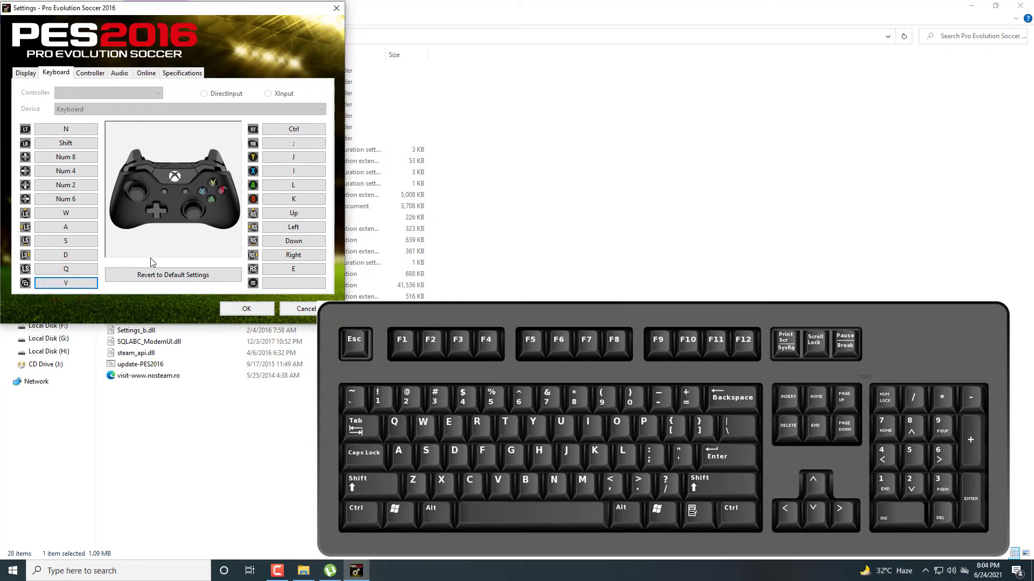
click(287, 284)
key(b)
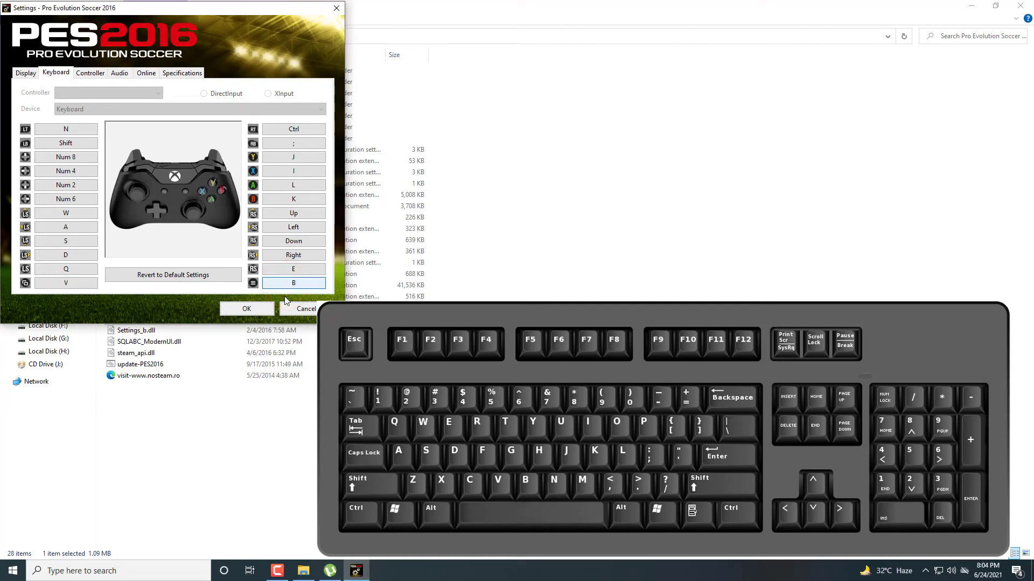
click(251, 309)
Refresh the Pro Evolution Soccer 2016 folder and launch the PES2016 application.
right_click(221, 402)
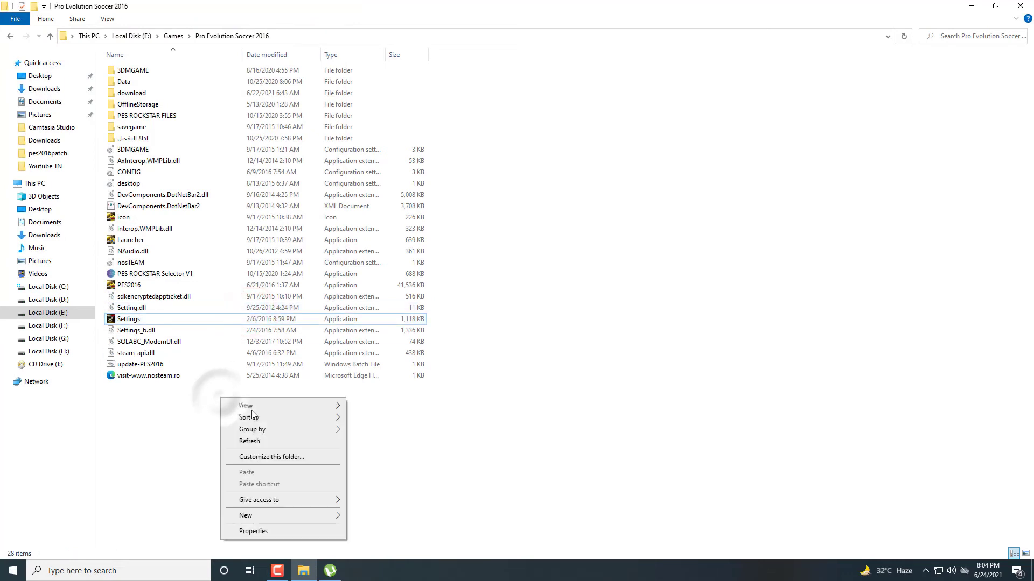
click(250, 441)
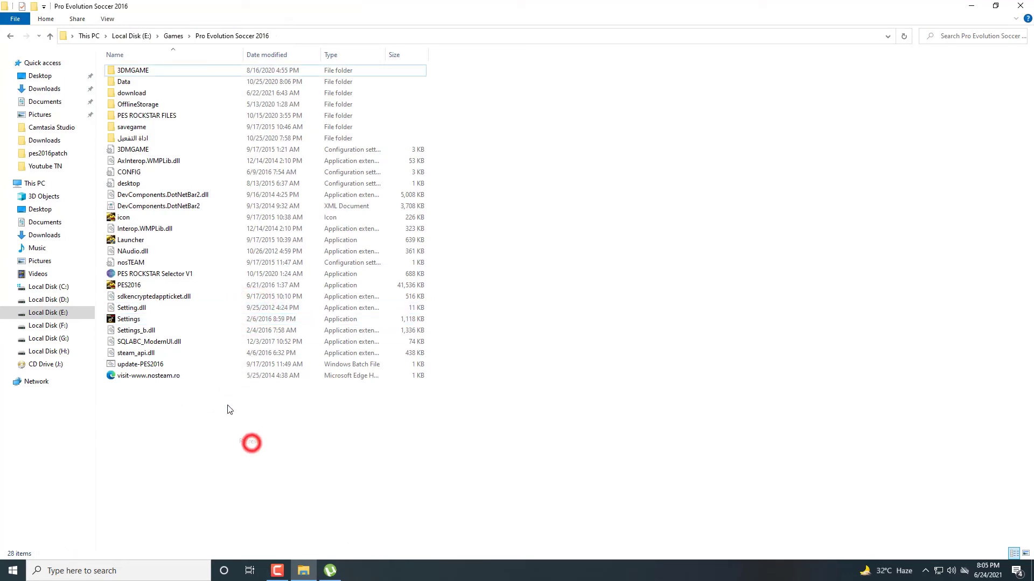
double_click(134, 286)
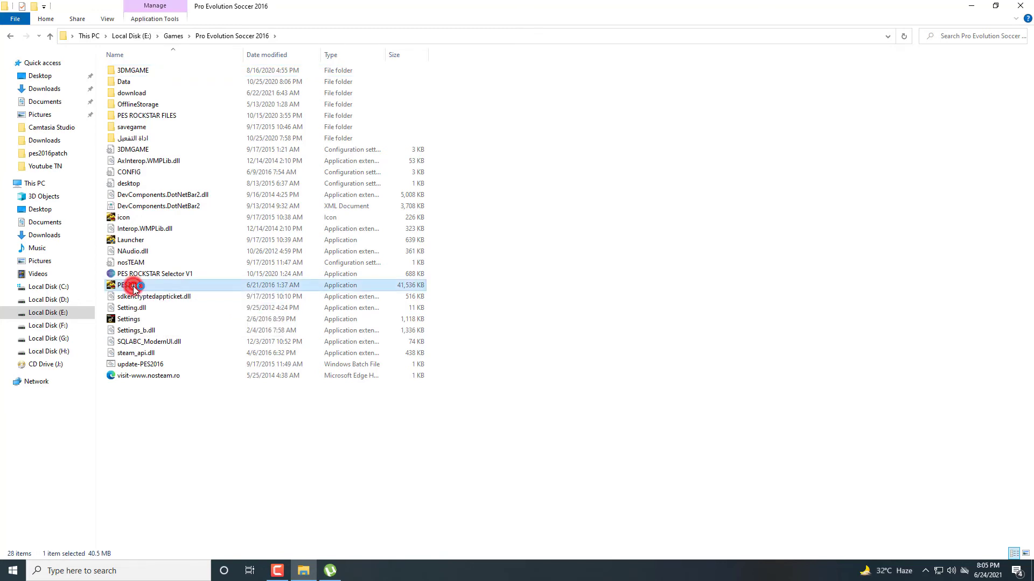